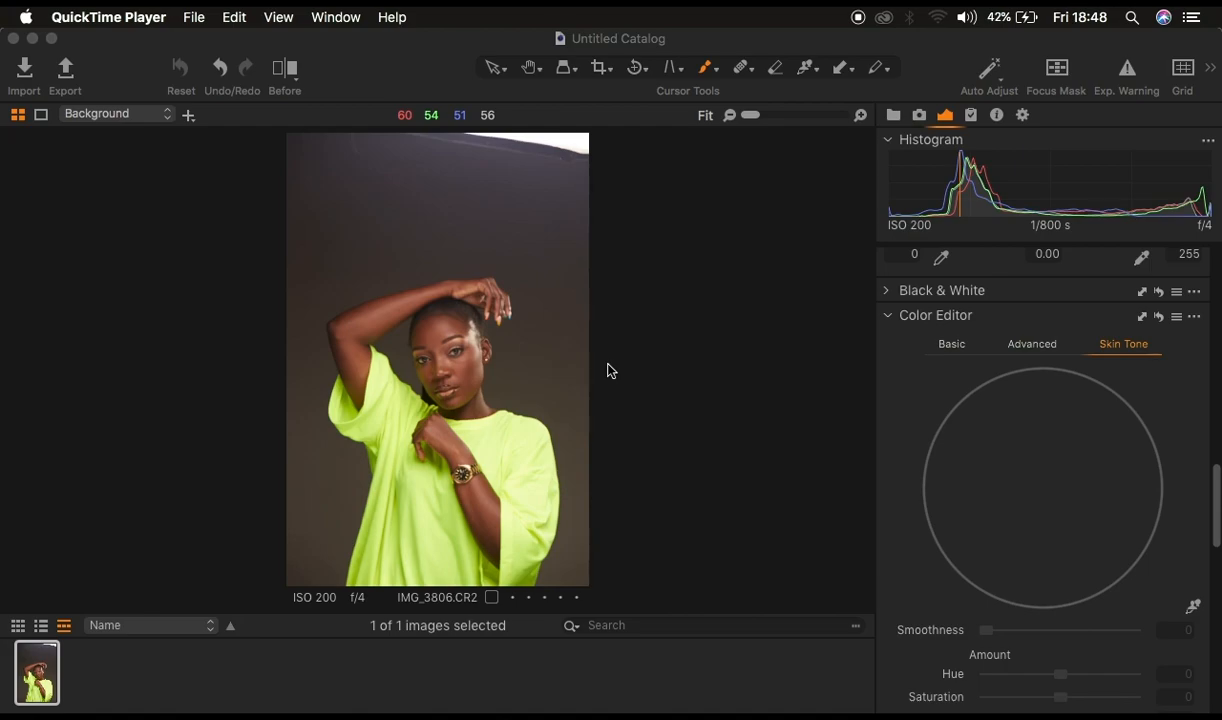
- Examine the skin on the model's face up close, including the forehead, cheeks and shiny areas
left_click(412, 58)
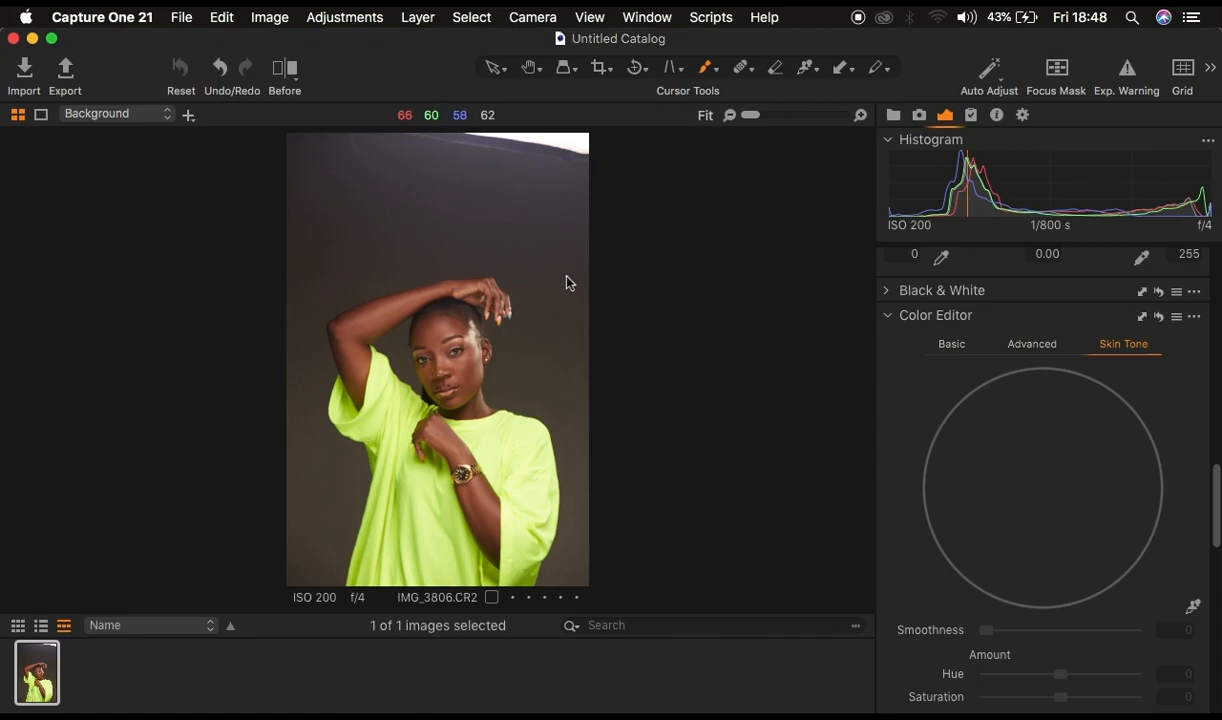
key("super+equal")
key("super+equal")
key("super+equal")
key("super+equal")
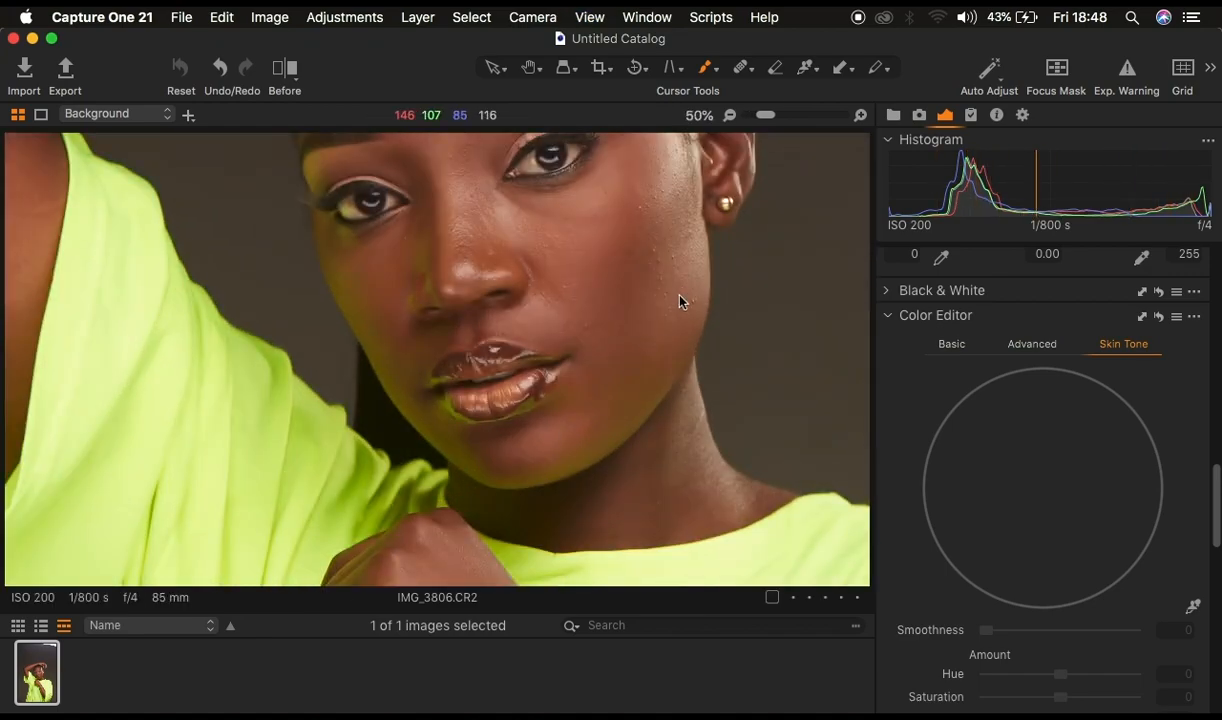
scroll(676, 281, "up", 5)
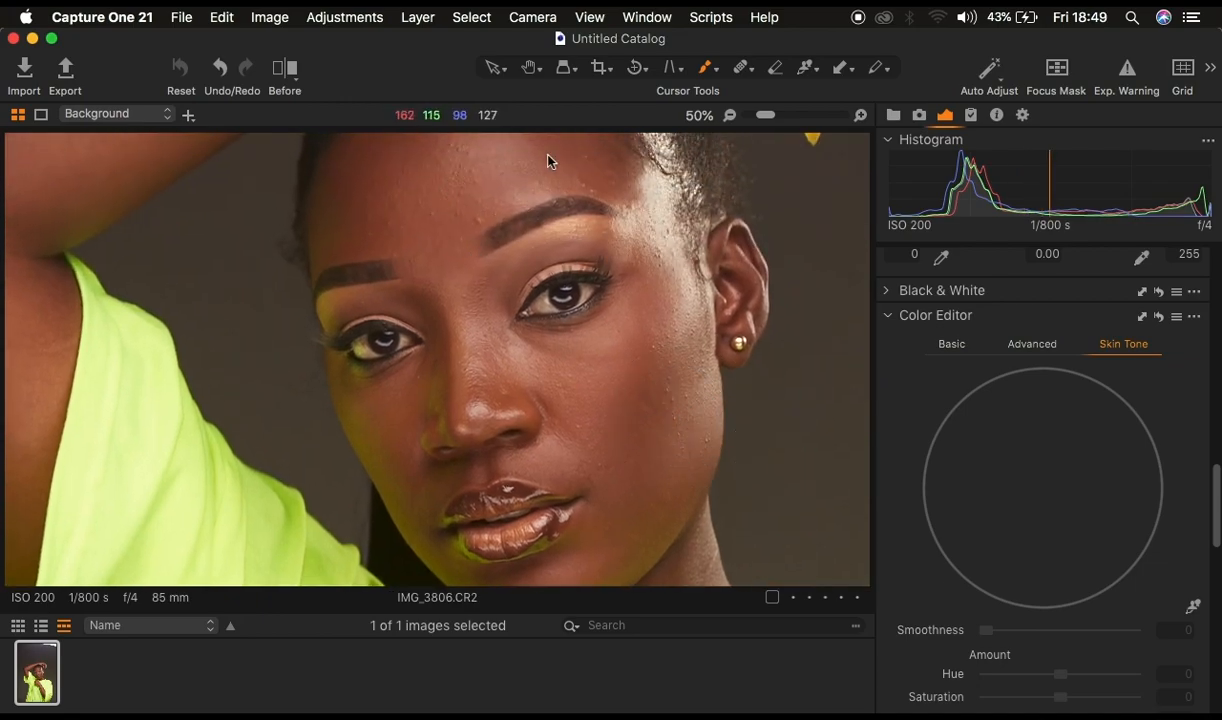
key("super+equal")
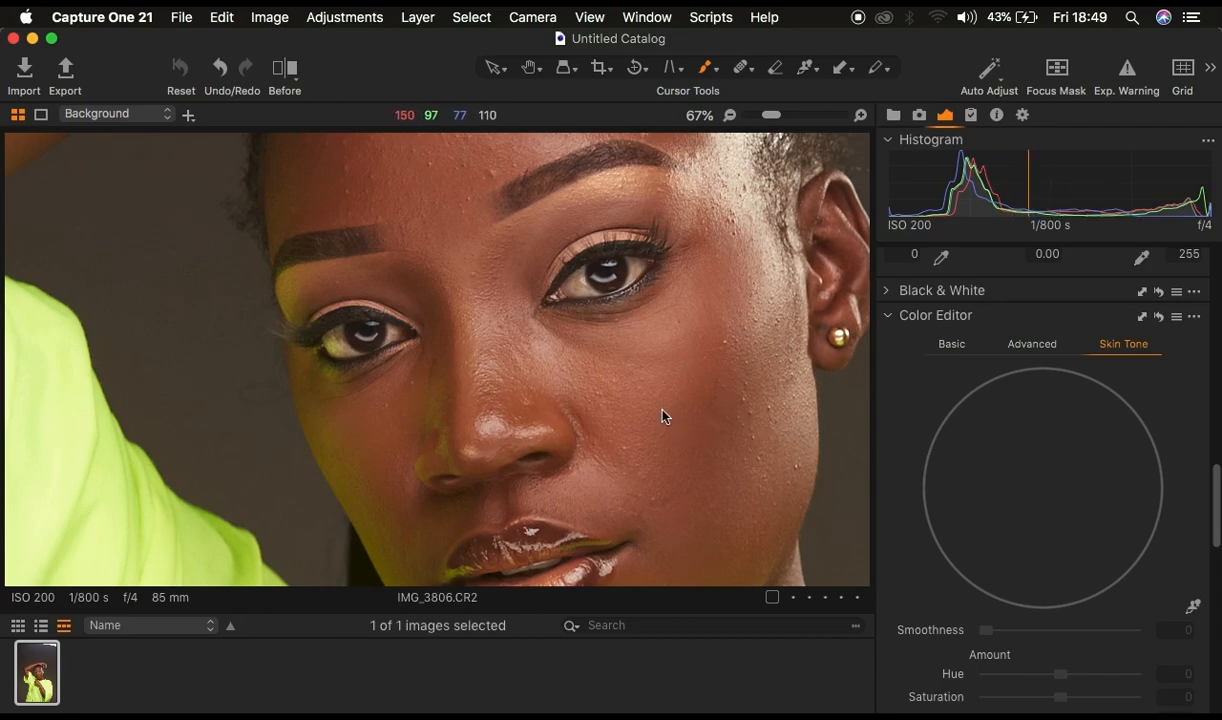
key("super+minus")
key("super+minus")
key("super+minus")
key("super+minus")
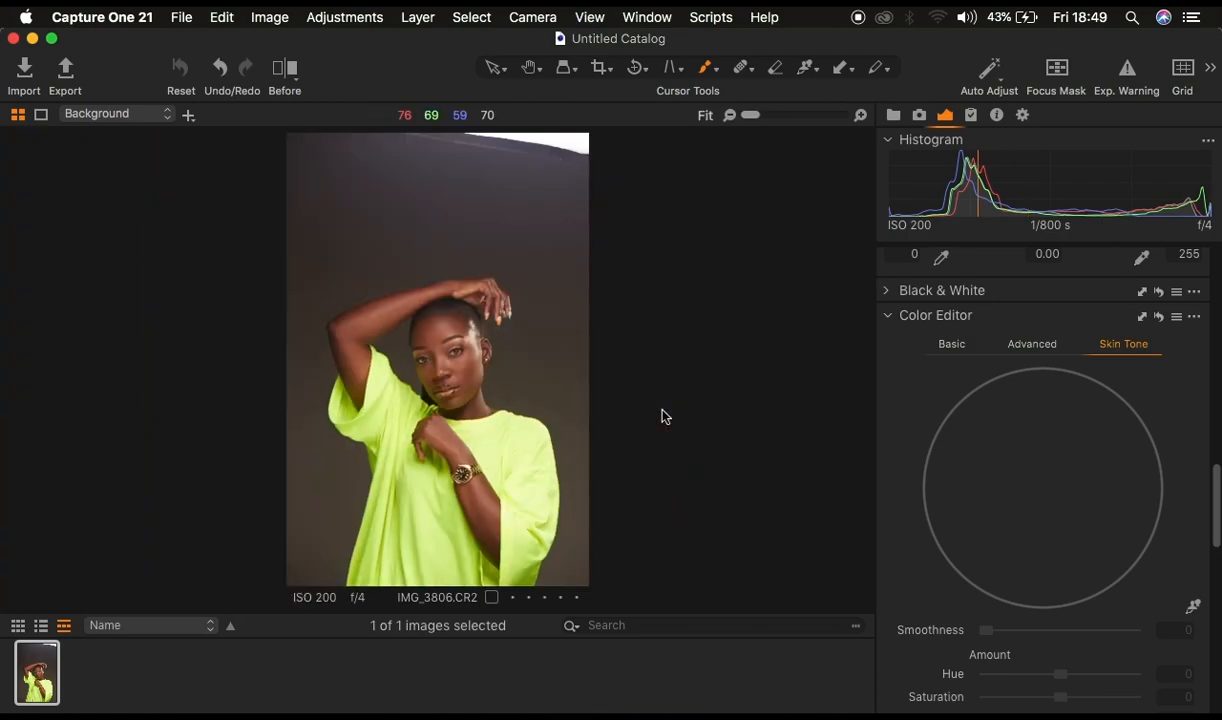
- On the background layer, set Highlight and White to -100, Contrast to 6 and Shadow to 5
scroll(1091, 438, "up", 15)
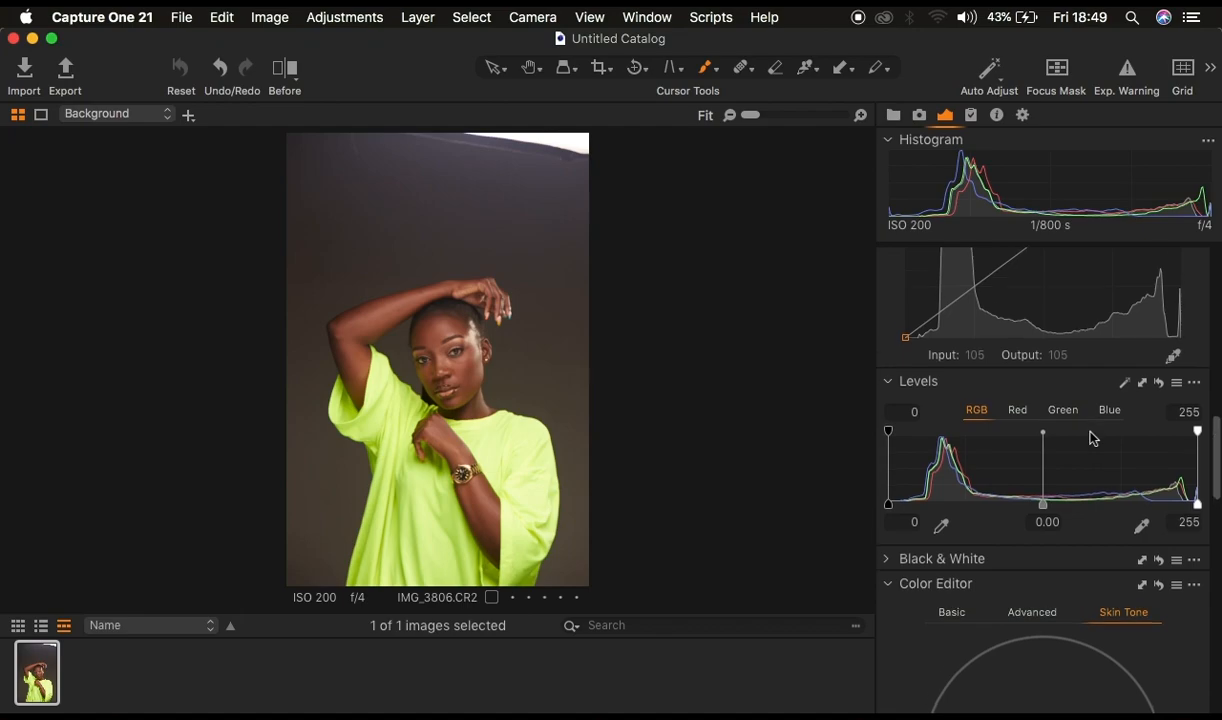
scroll(1091, 438, "down", 3)
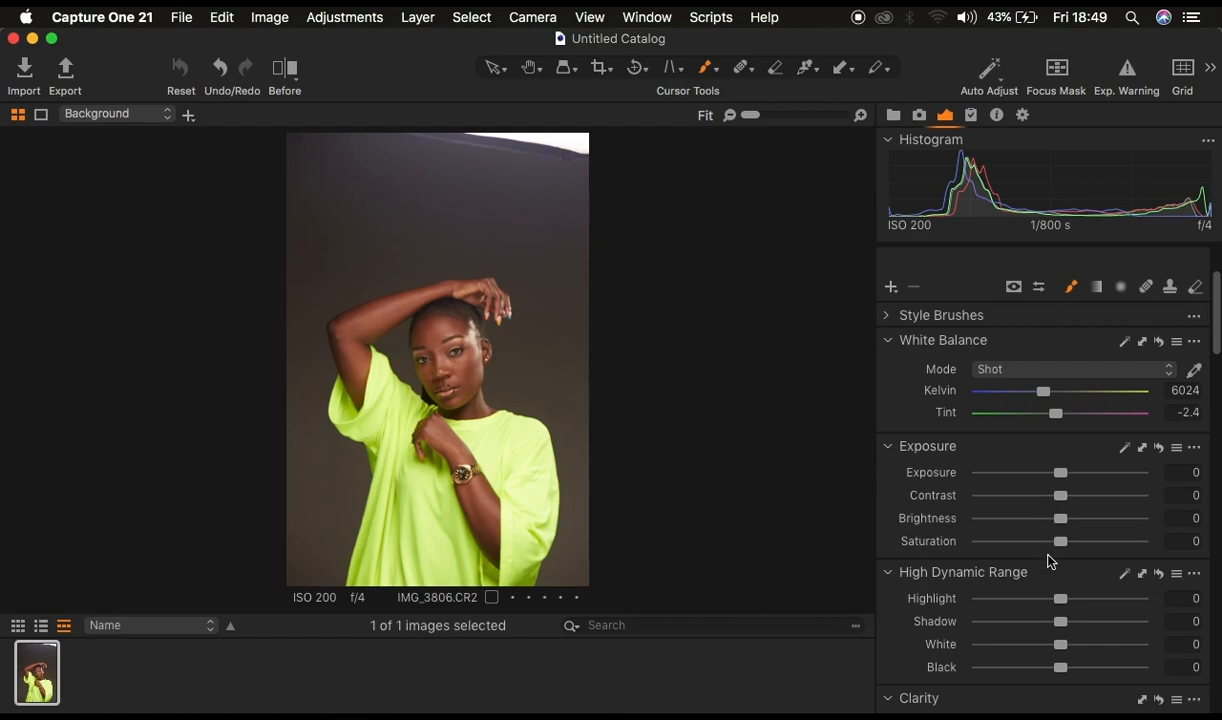
left_click_drag(1060, 600, 922, 603)
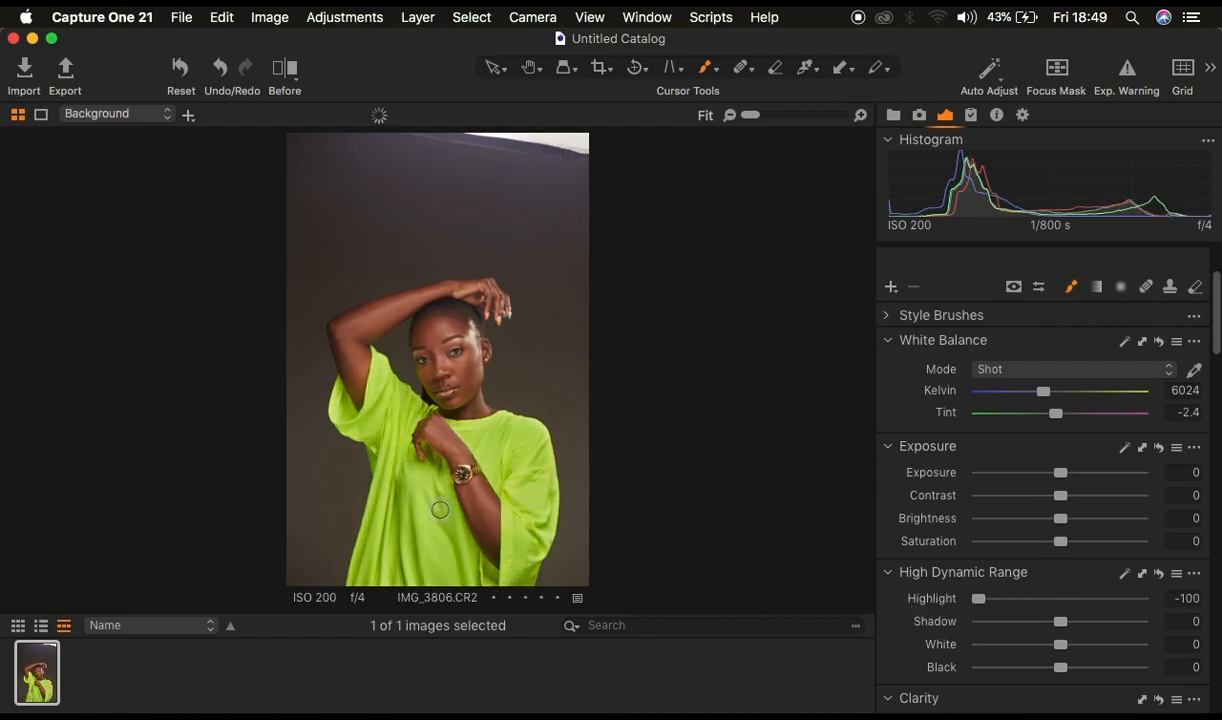
left_click_drag(1058, 648, 945, 646)
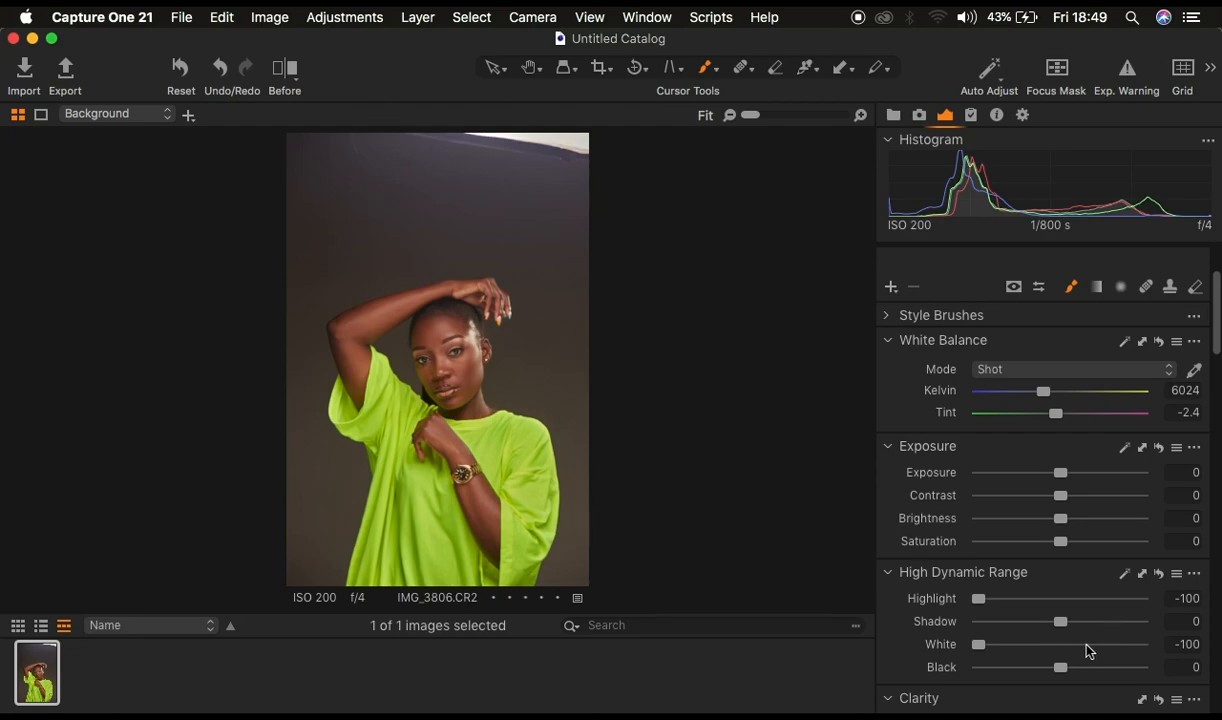
left_click_drag(1062, 497, 1073, 500)
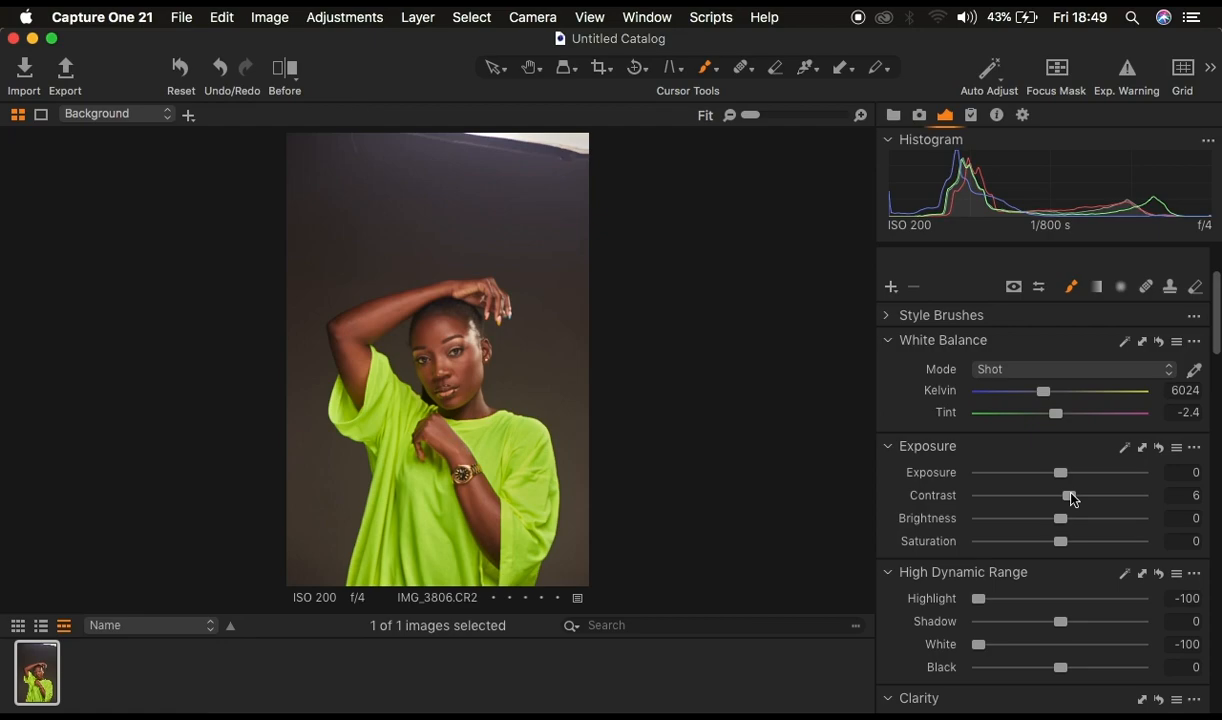
left_click_drag(1072, 622, 1072, 622)
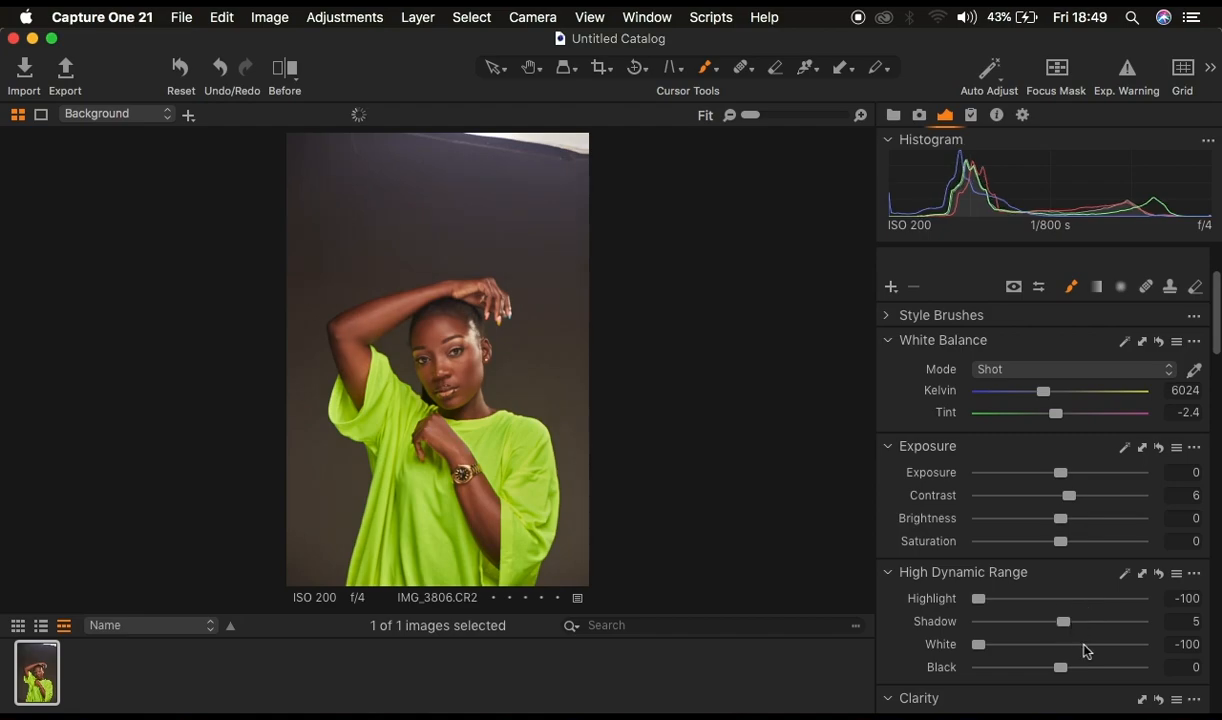
- Raise the shadow input level of the RGB Levels to 6 on the background layer
scroll(1087, 651, "down", 10)
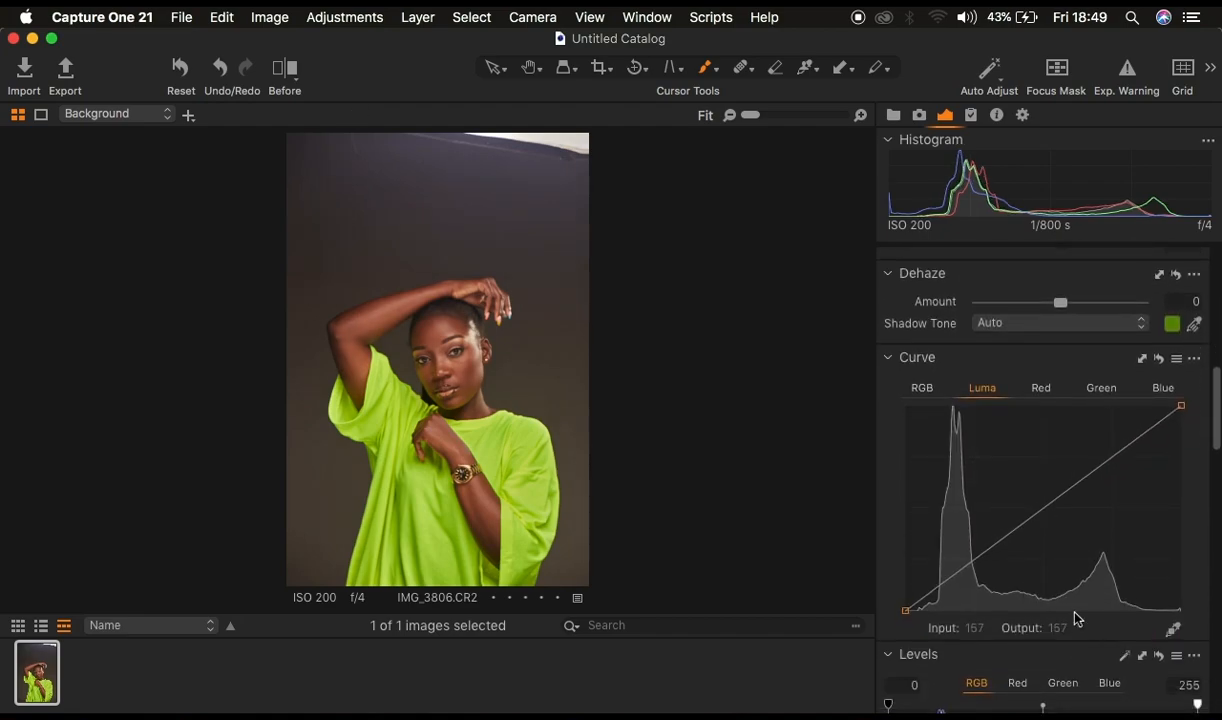
scroll(1075, 618, "down", 5)
left_click_drag(888, 594, 899, 598)
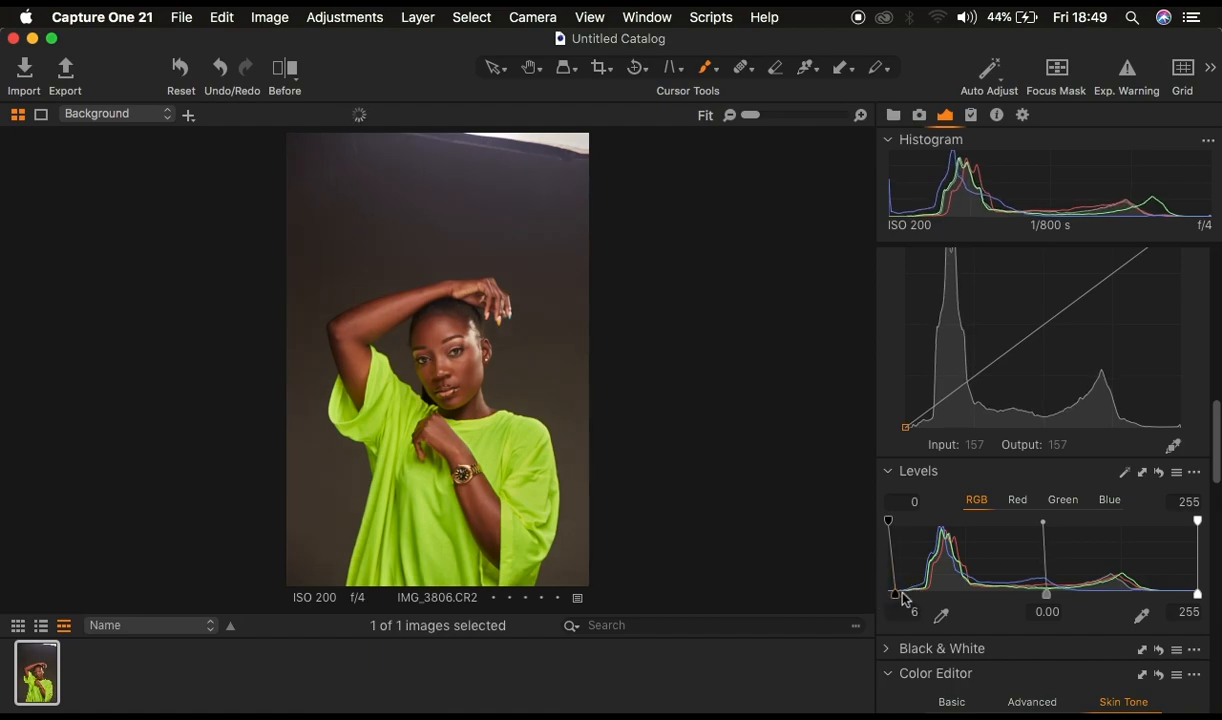
scroll(987, 545, "up", 10)
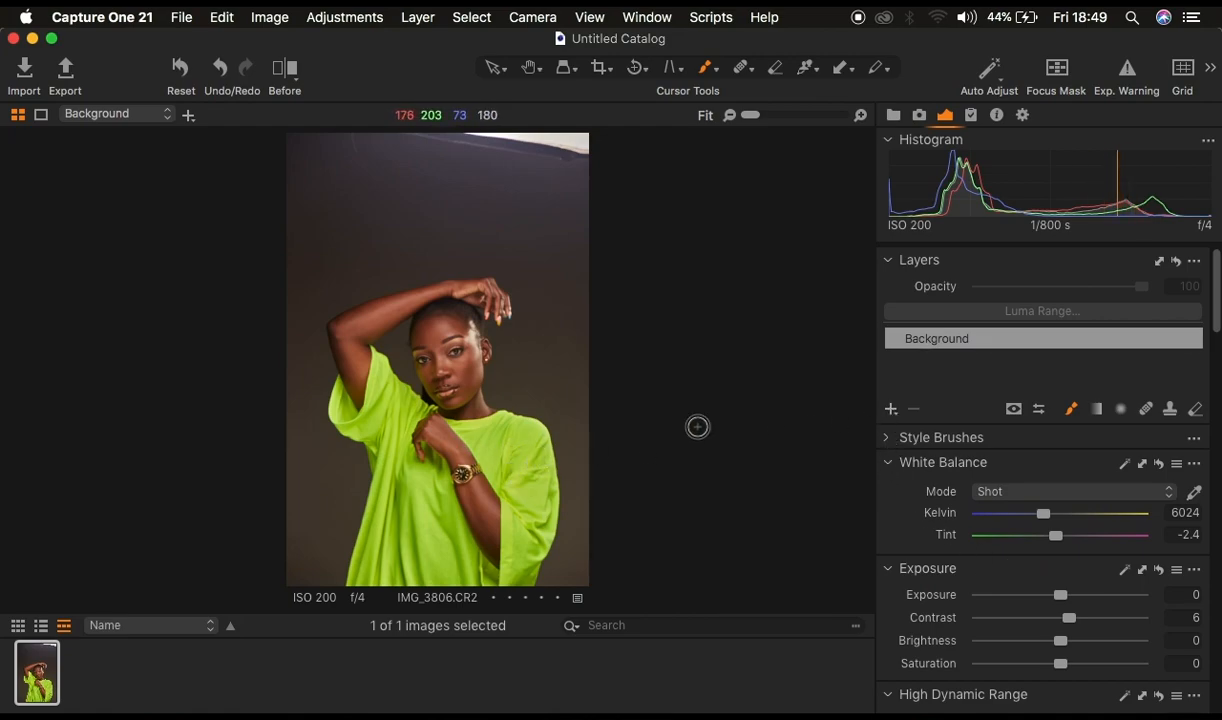
left_click(891, 410)
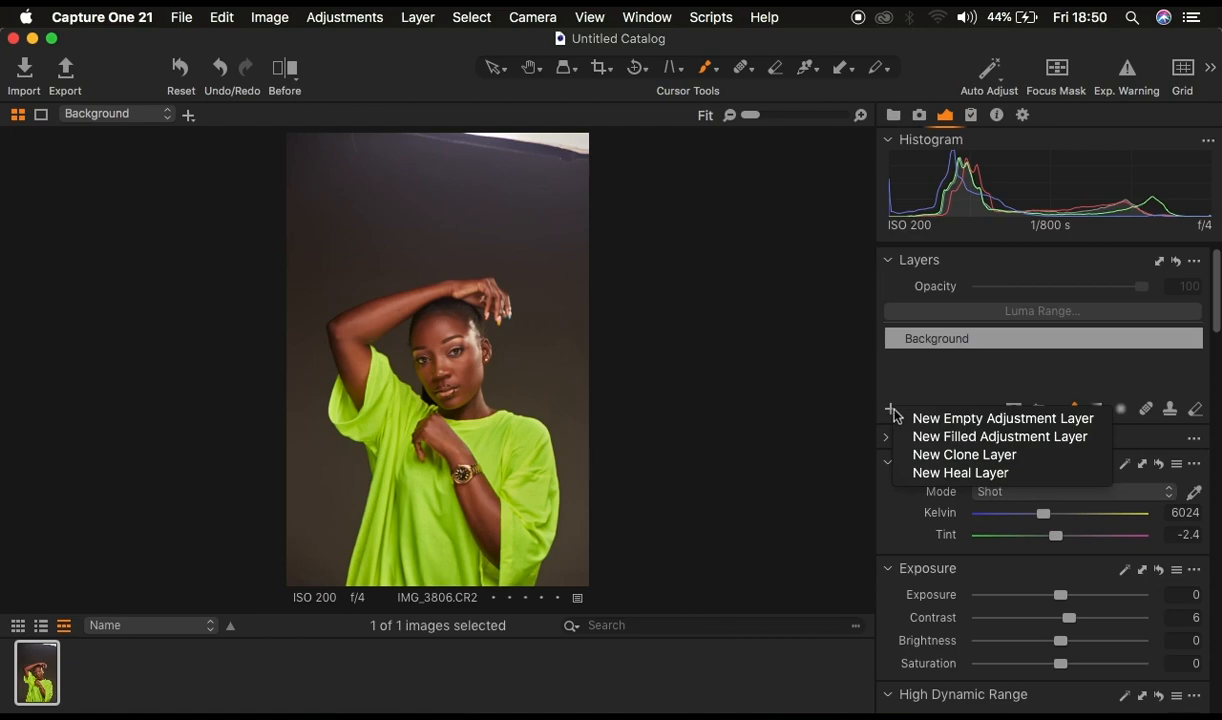
left_click(838, 386)
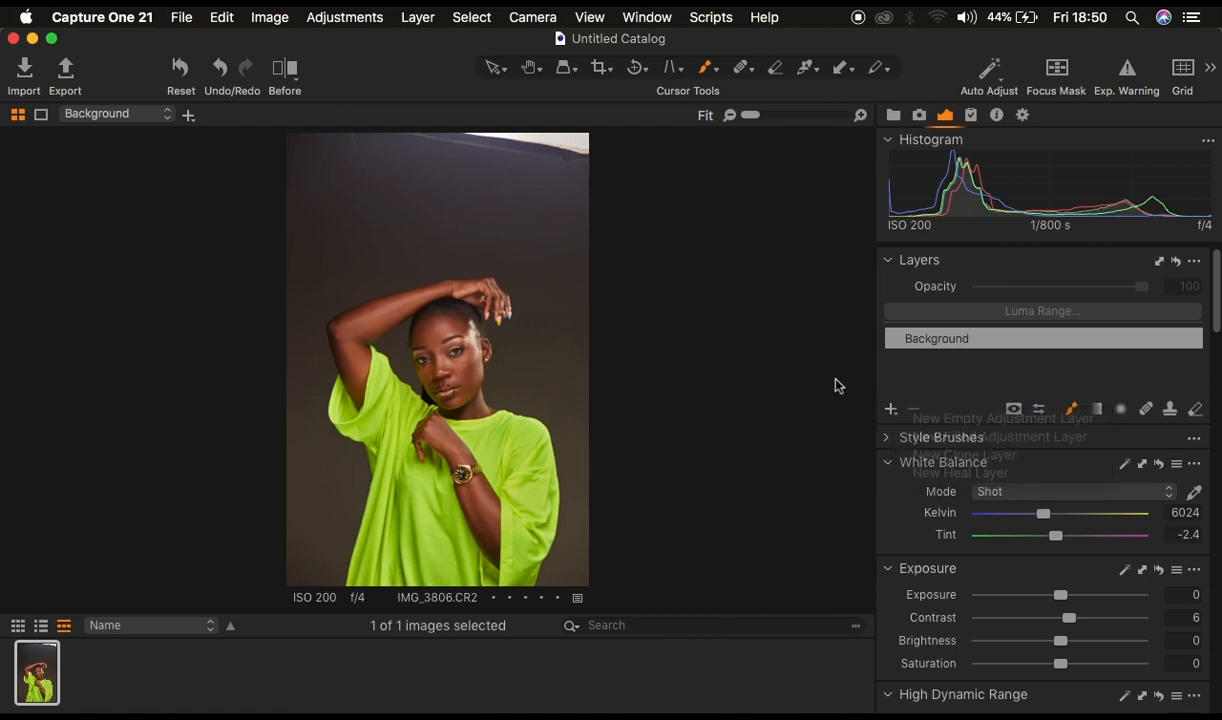
left_click(890, 410)
left_click(890, 410)
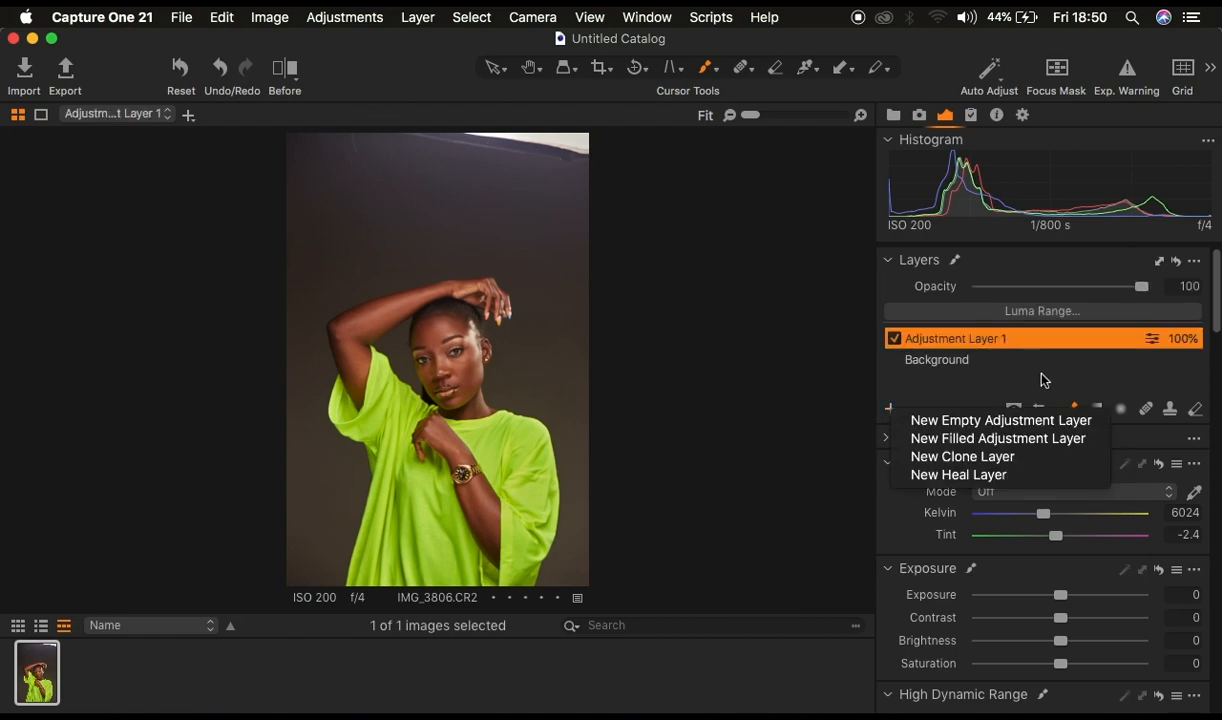
left_click(1041, 379)
key("super+z")
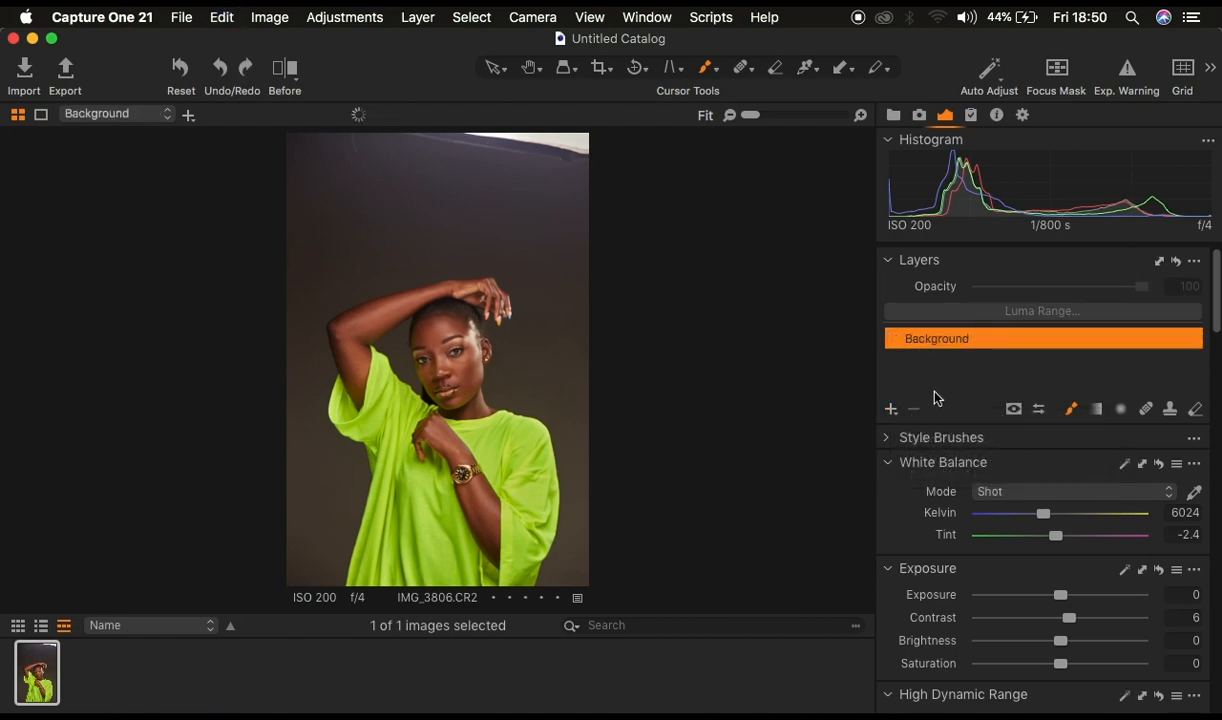
- Add a filled adjustment layer and set its Highlight to -100 and White to -88
left_click(891, 410)
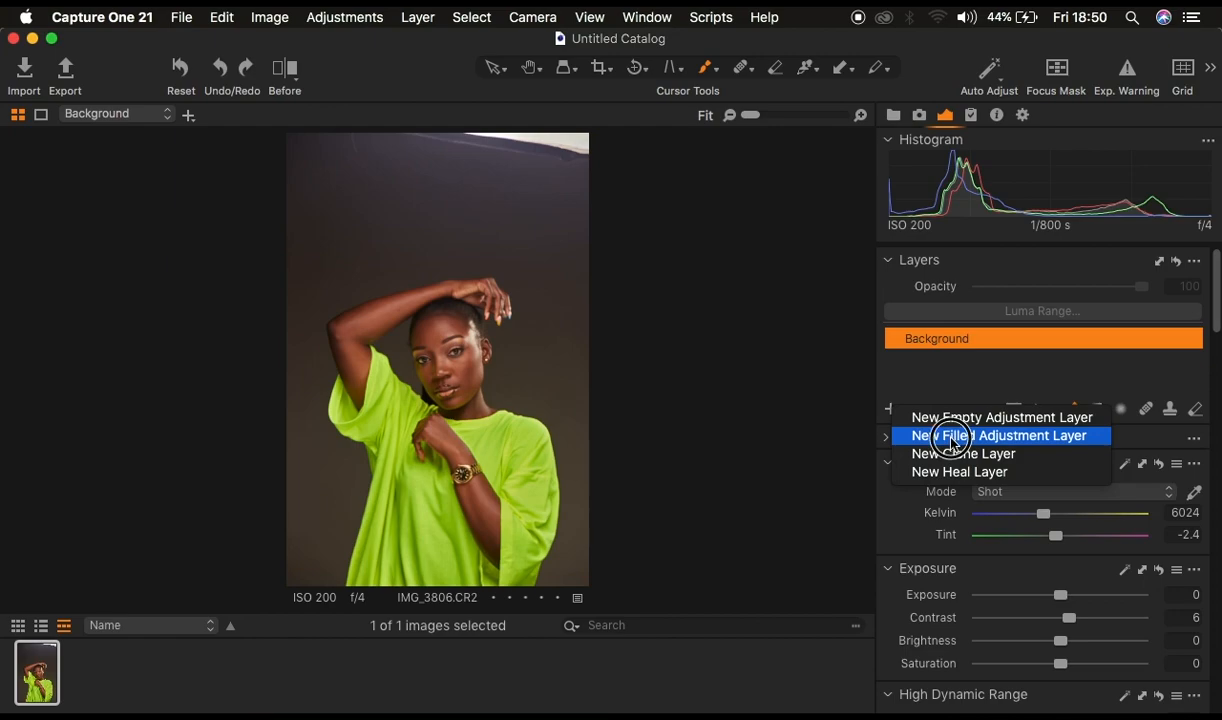
left_click(956, 437)
scroll(1064, 540, "down", 3)
left_click_drag(1045, 555, 955, 563)
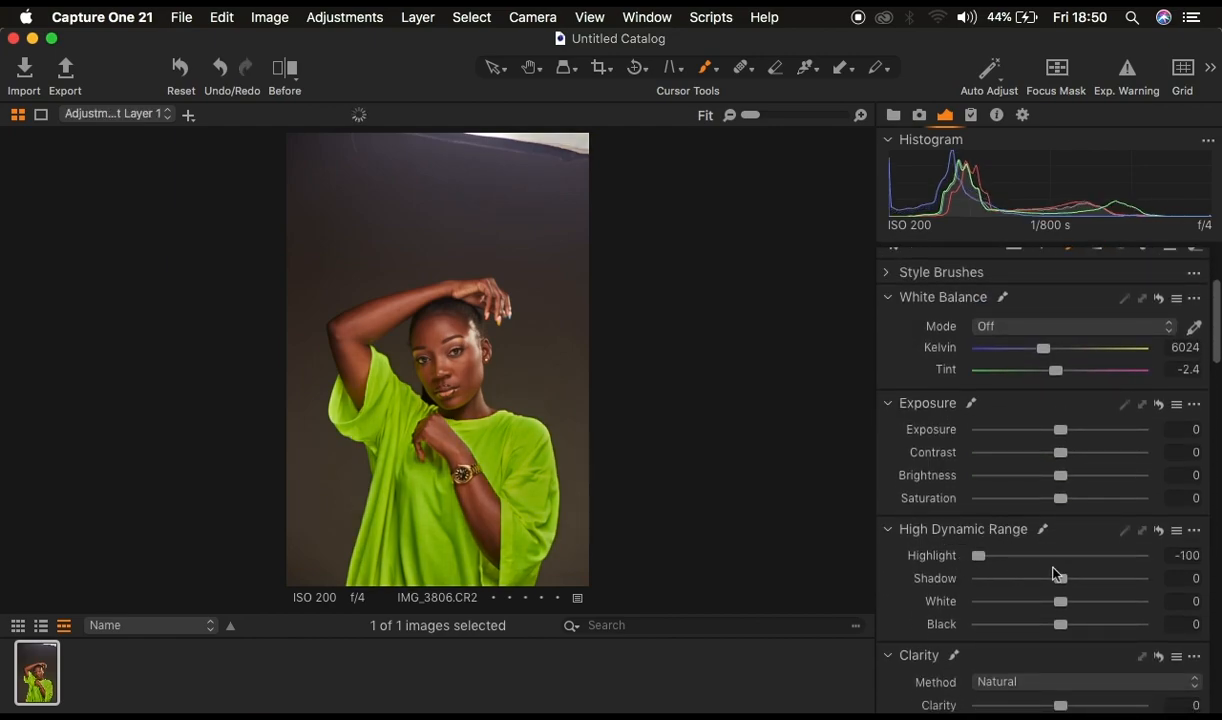
left_click_drag(1055, 604, 988, 604)
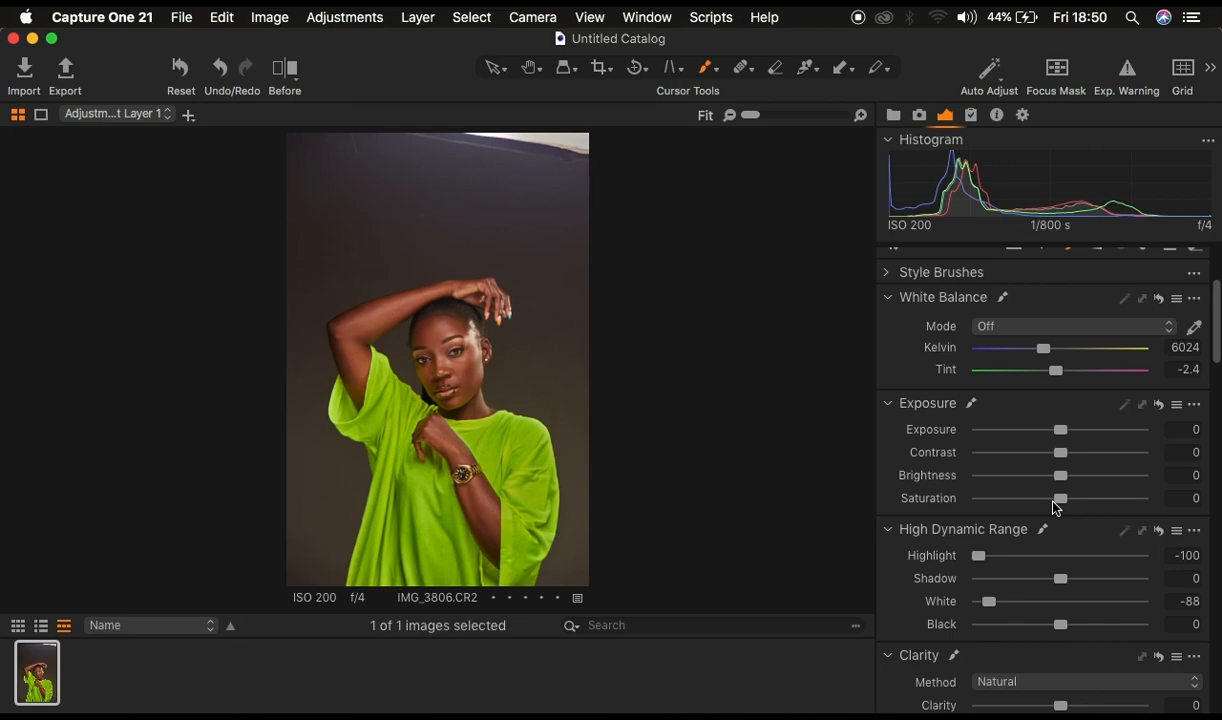
- Add a second filled adjustment layer and go to the Skin Tone settings of its Color Editor
scroll(1053, 505, "up", 4)
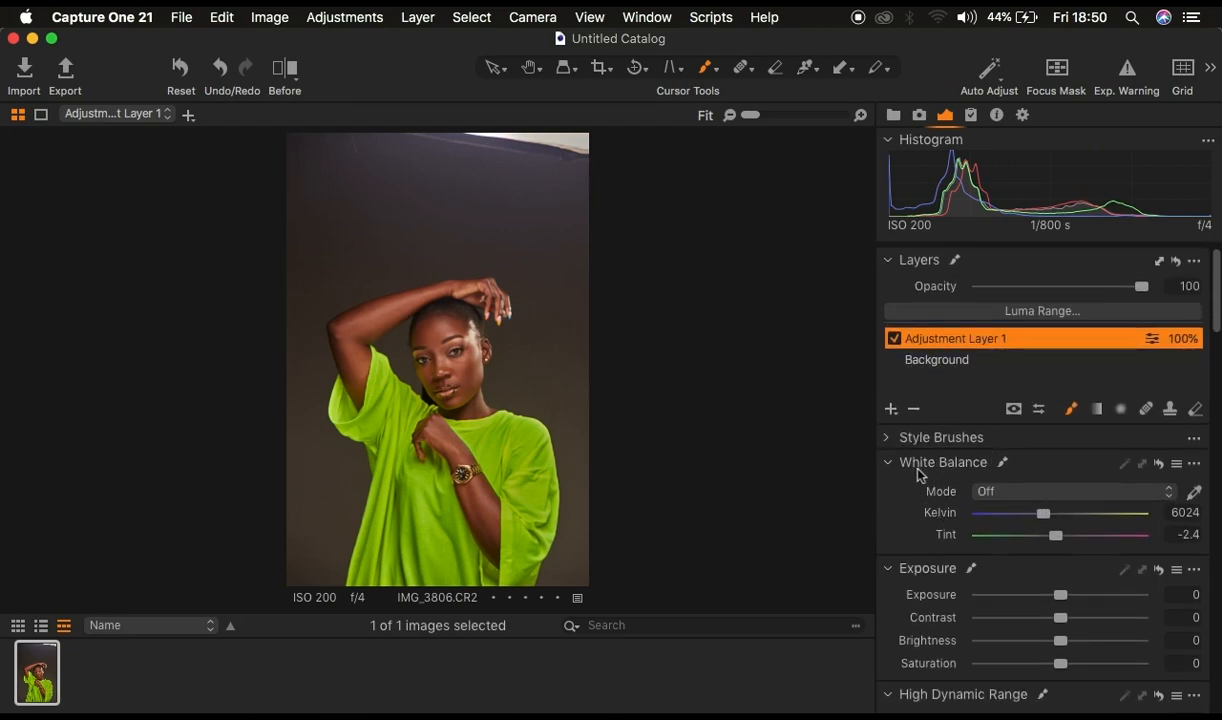
left_click(891, 411)
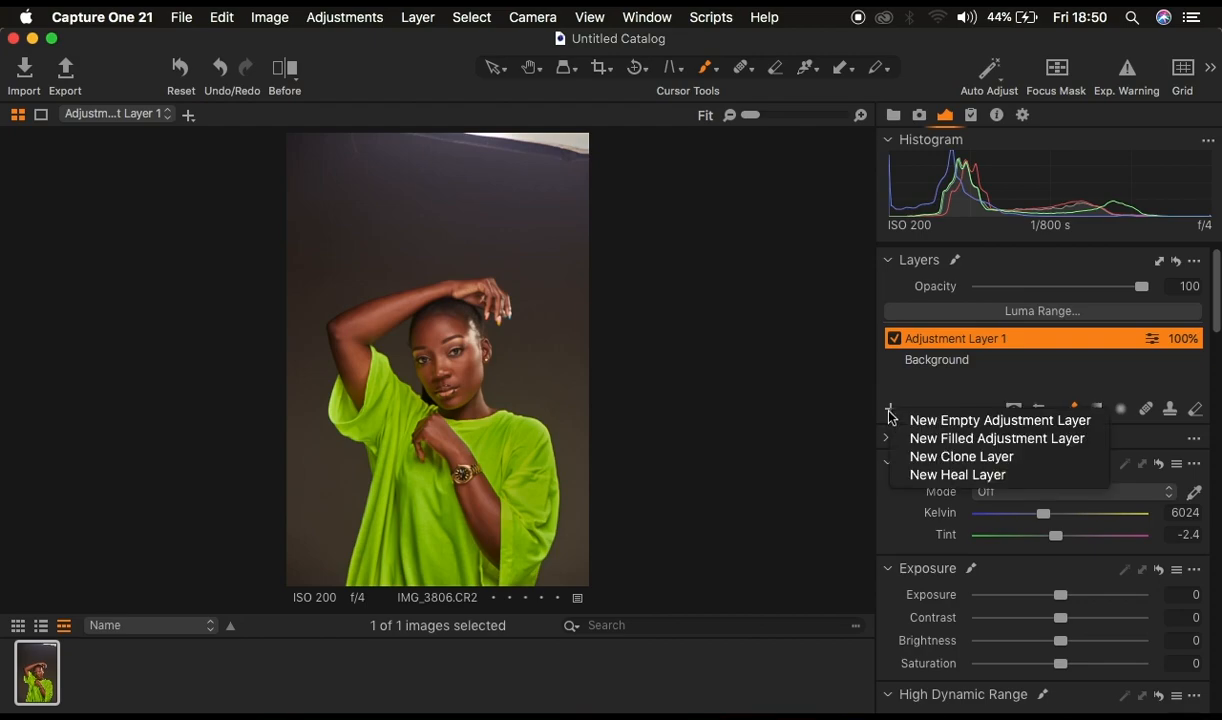
left_click(952, 442)
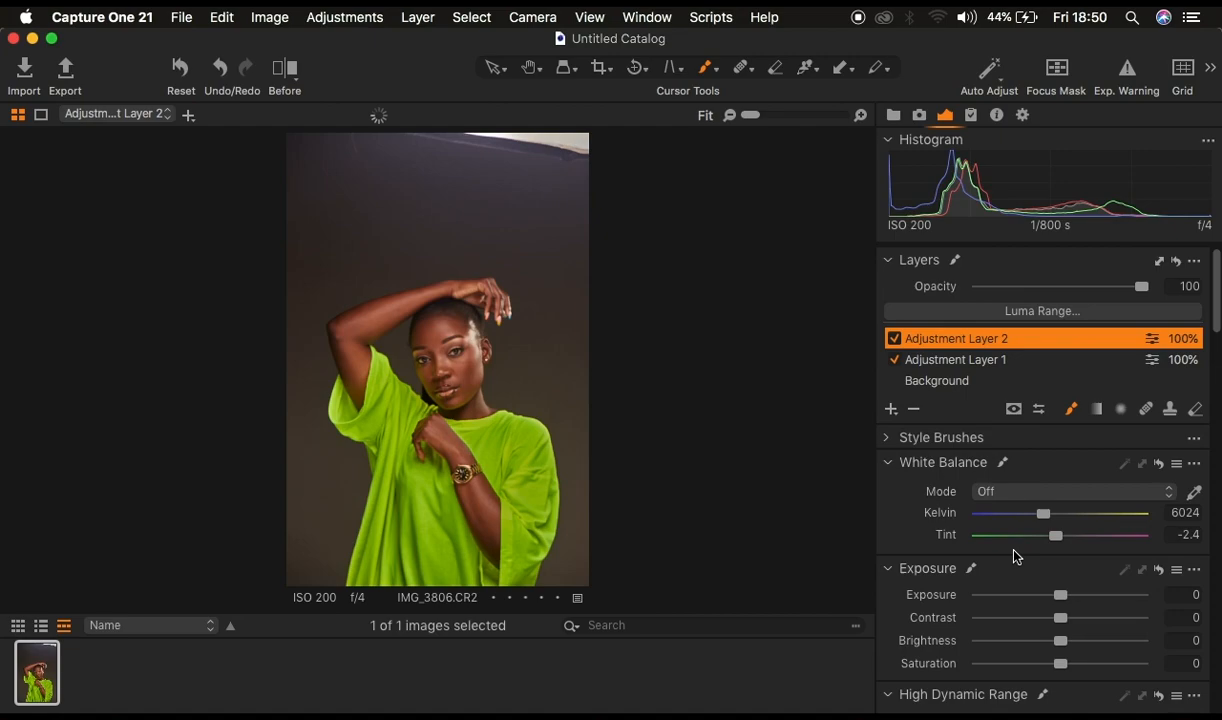
scroll(1033, 598, "down", 5)
scroll(1033, 604, "down", 10)
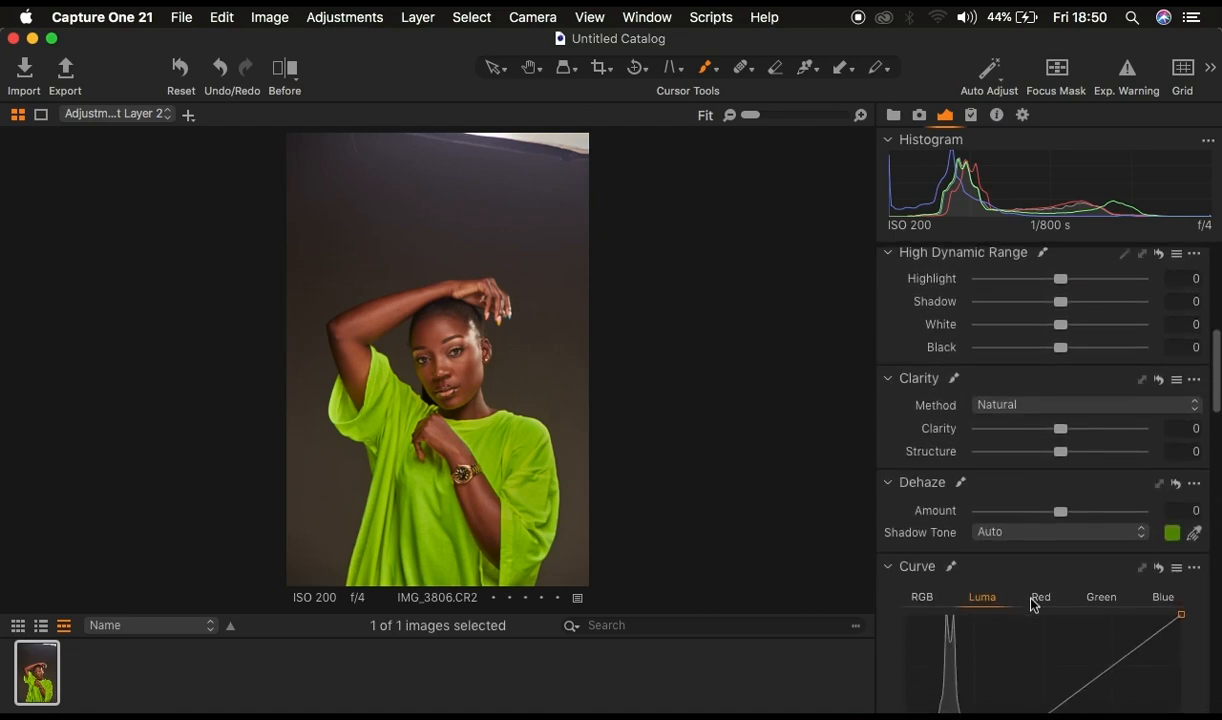
scroll(1033, 604, "down", 6)
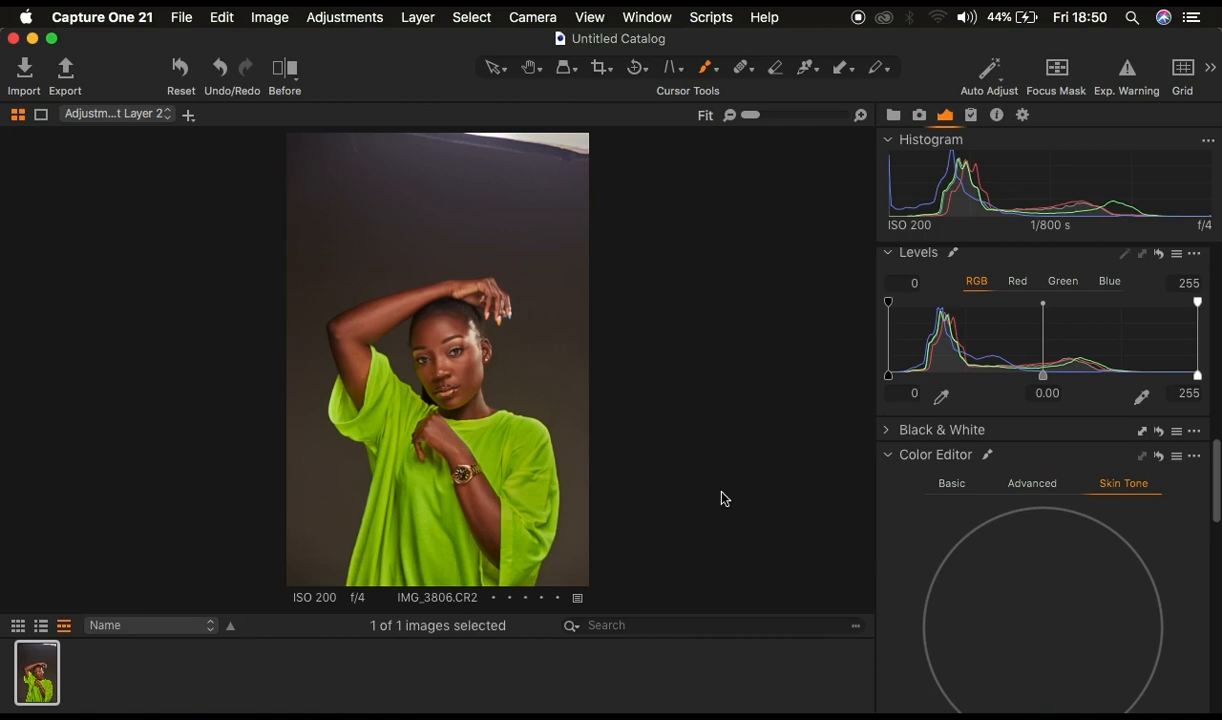
scroll(723, 497, "up", 5)
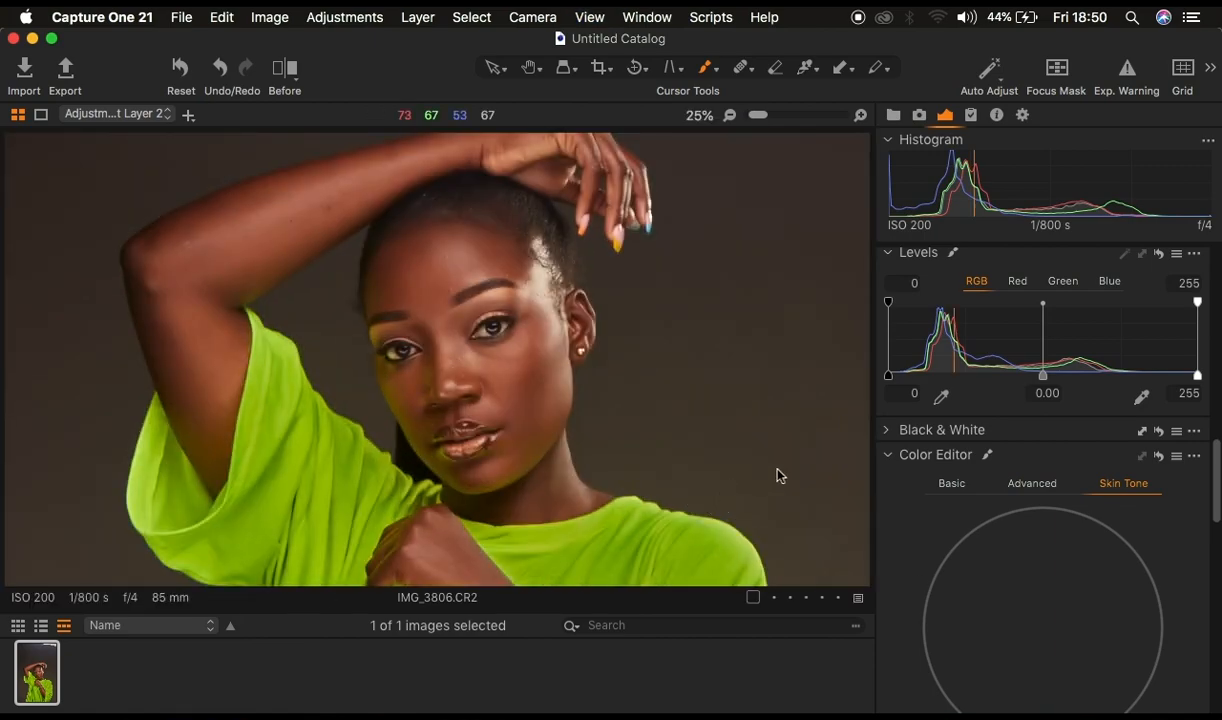
scroll(1152, 550, "down", 3)
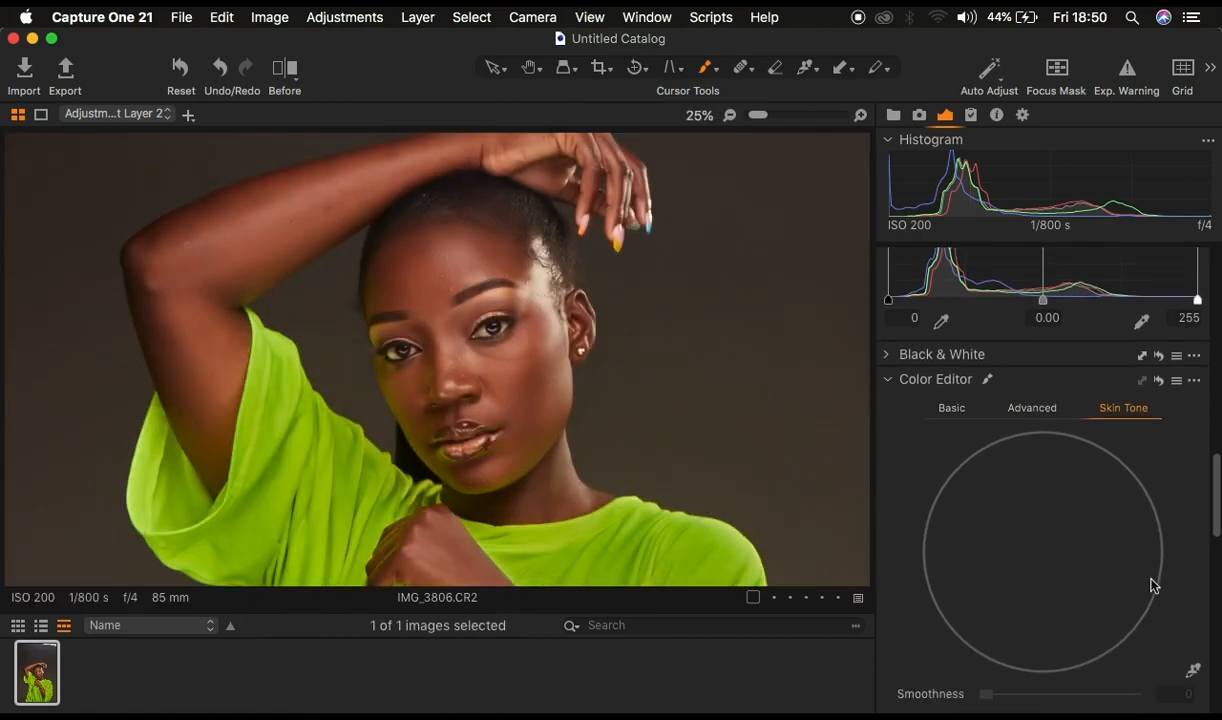
left_click(887, 347)
left_click(887, 347)
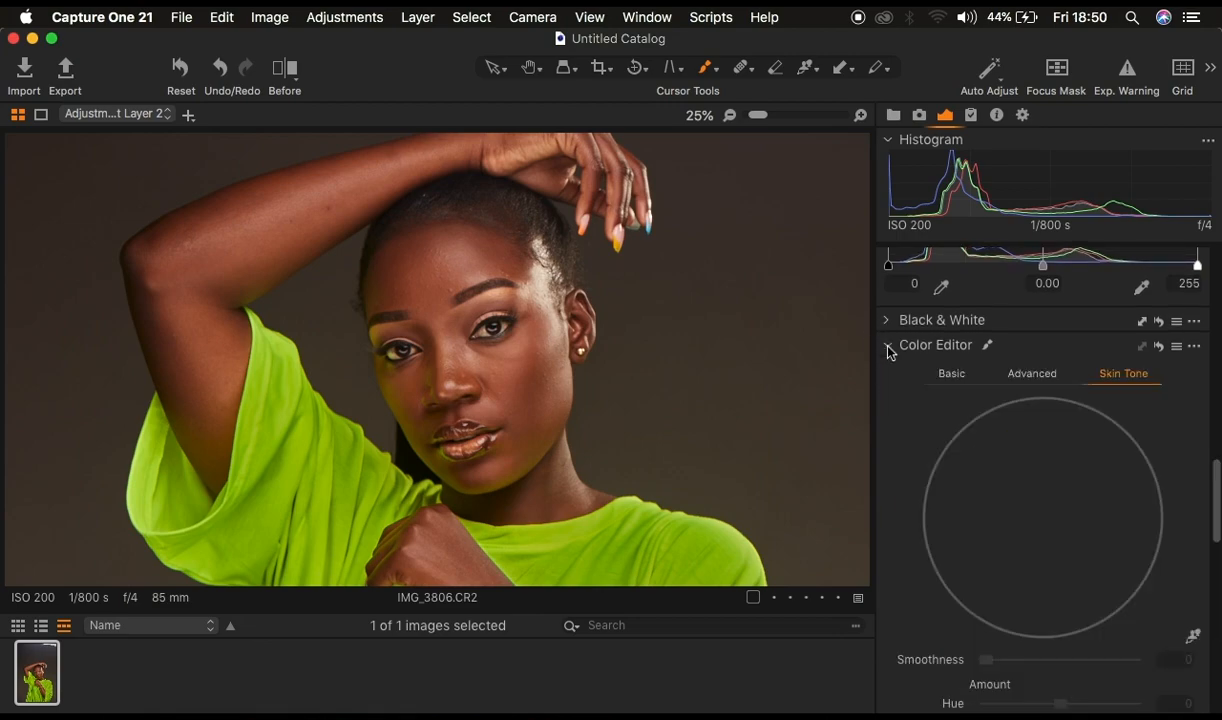
left_click(887, 347)
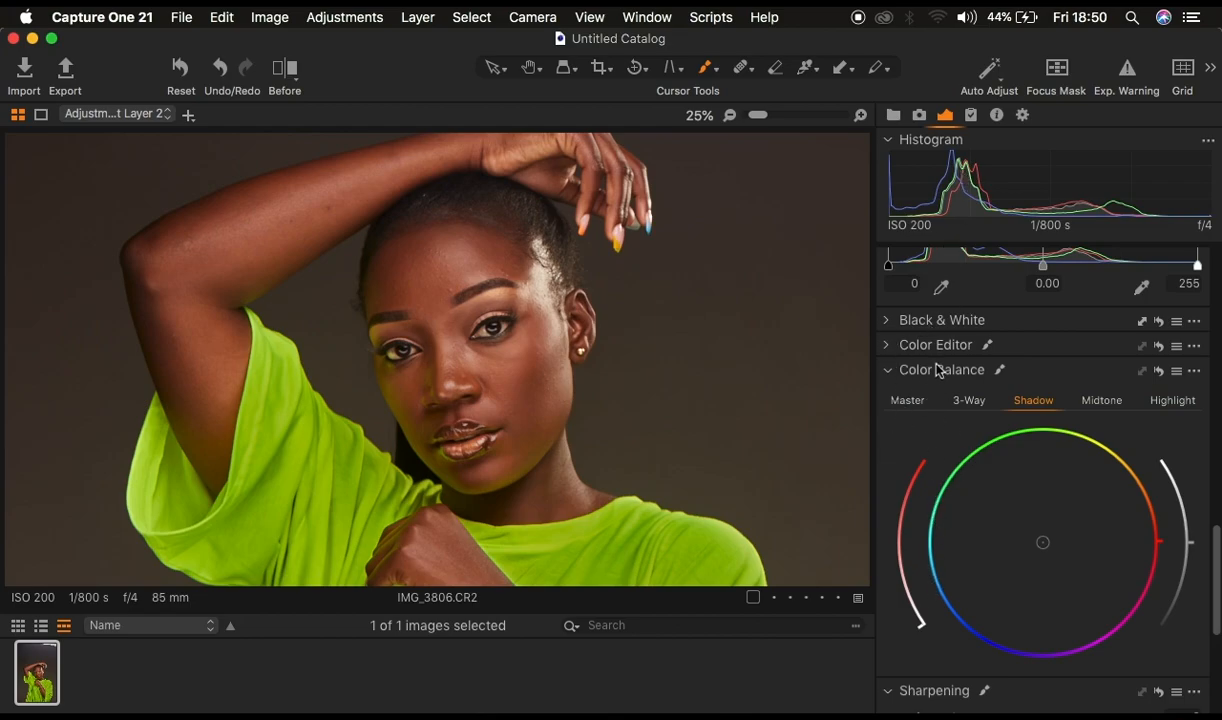
right_click(895, 448)
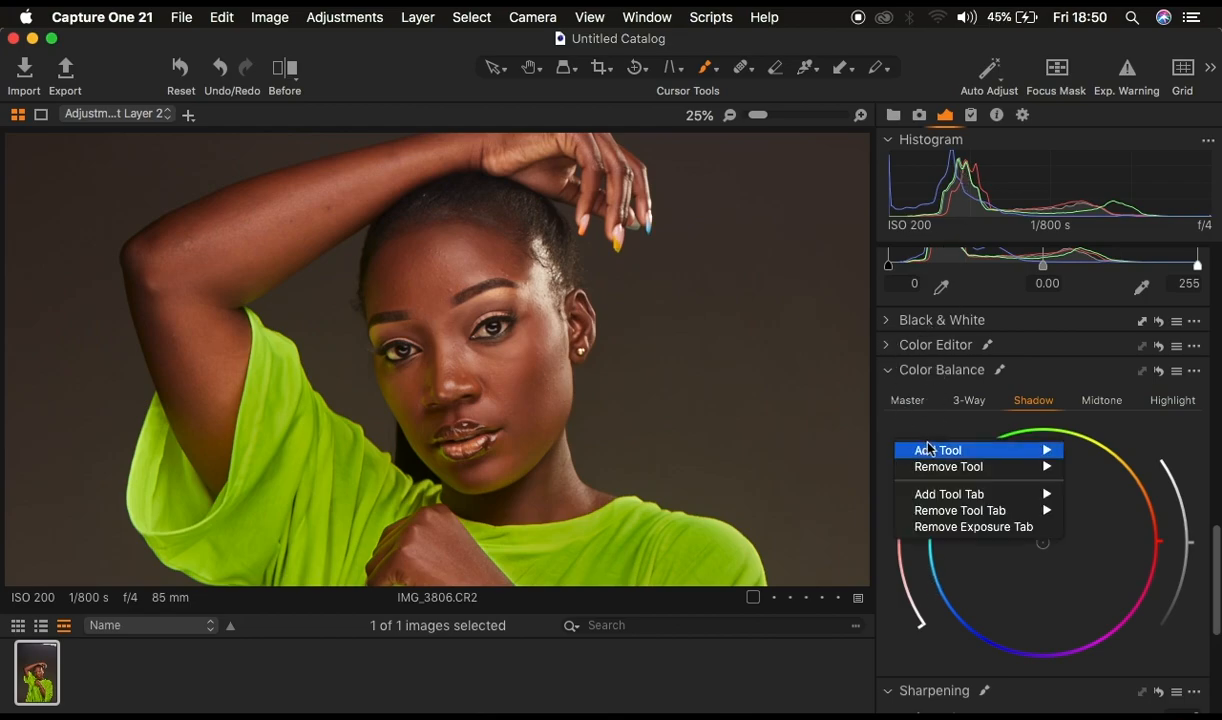
mouse_move(905, 450)
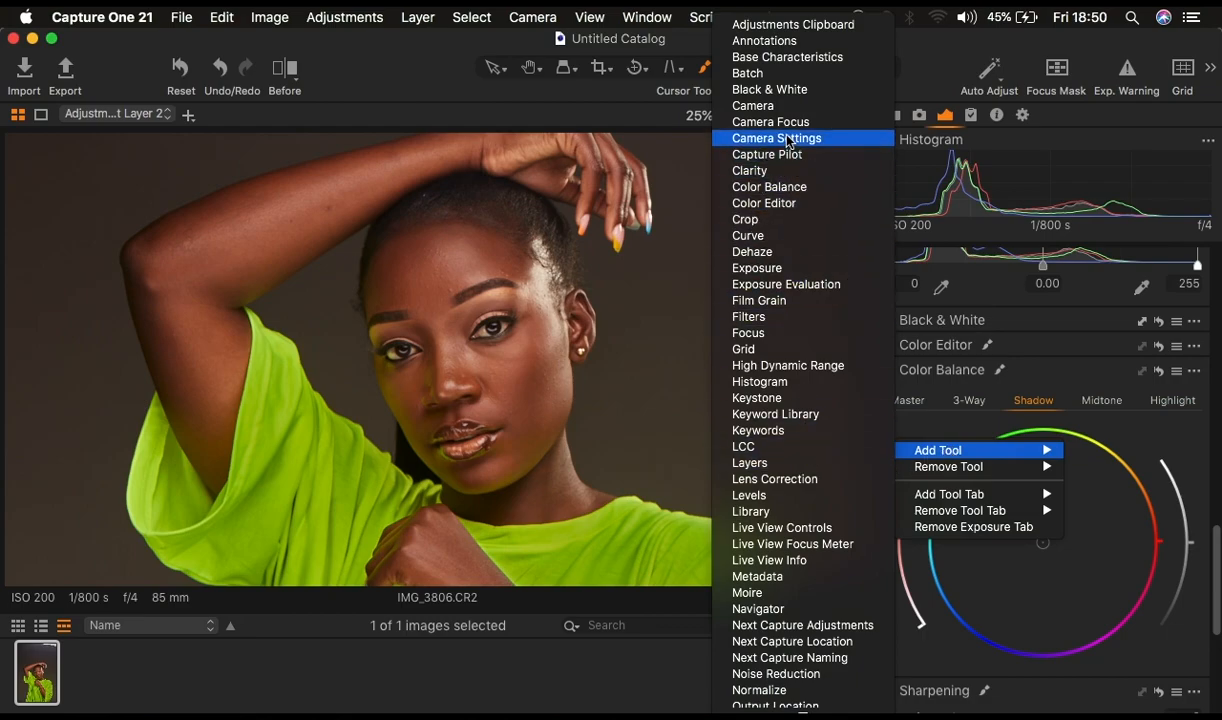
left_click(1178, 474)
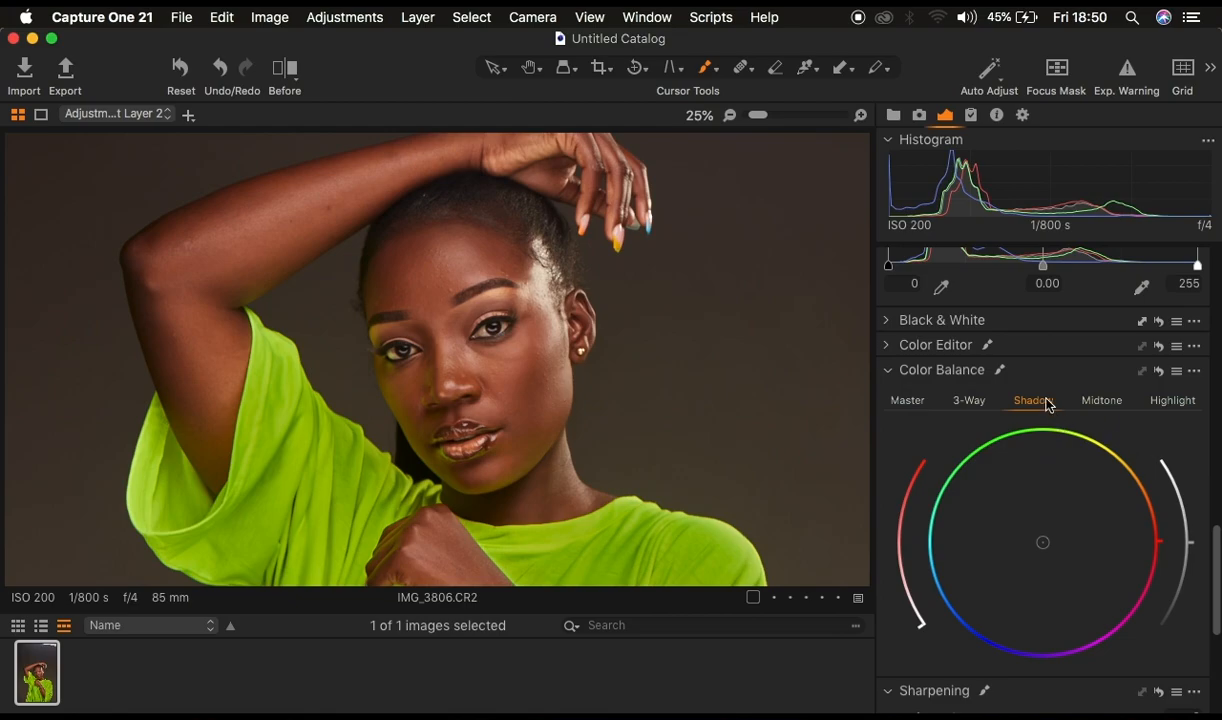
left_click(888, 345)
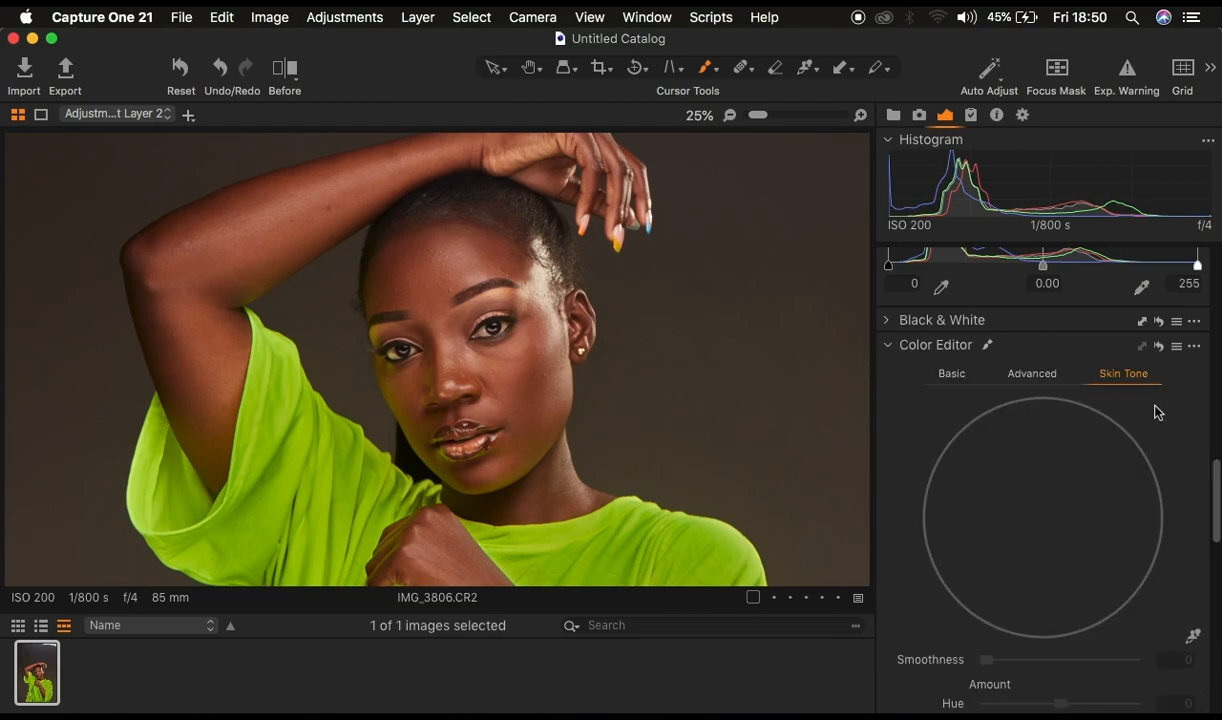
- Sample the skin color from the model's cheek as the Skin Tone range of the Color Editor
left_click(1192, 636)
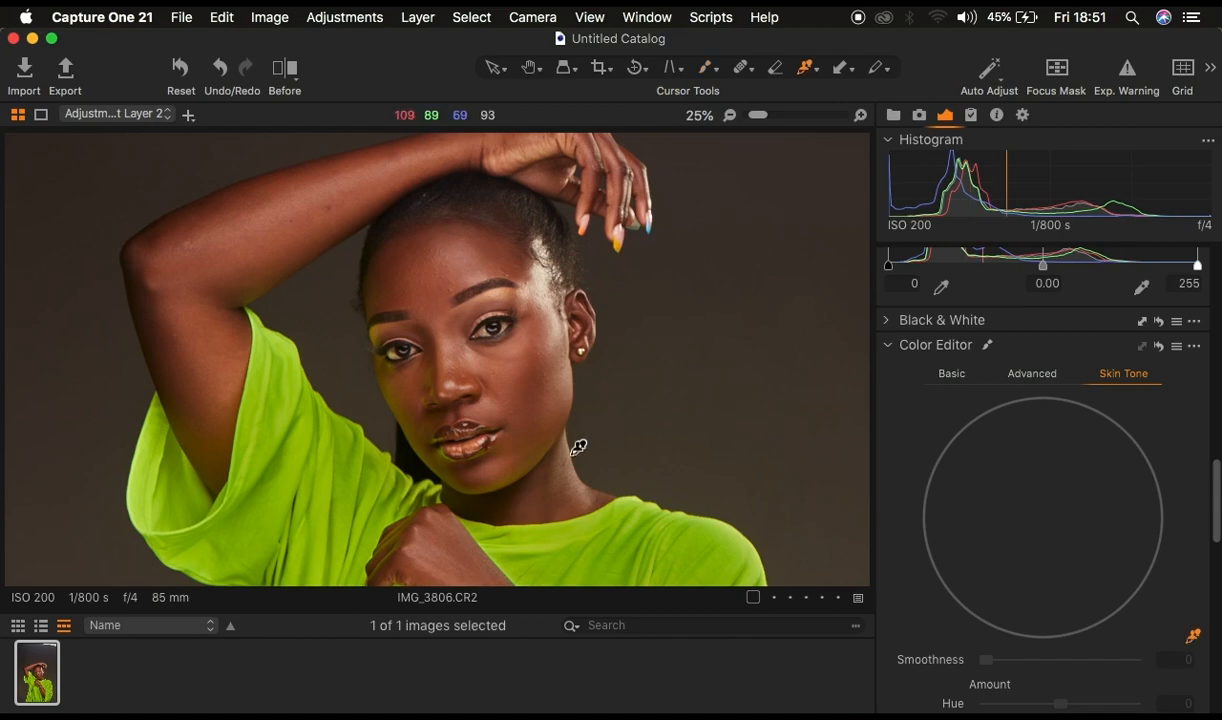
key("super+equal")
key("super+equal")
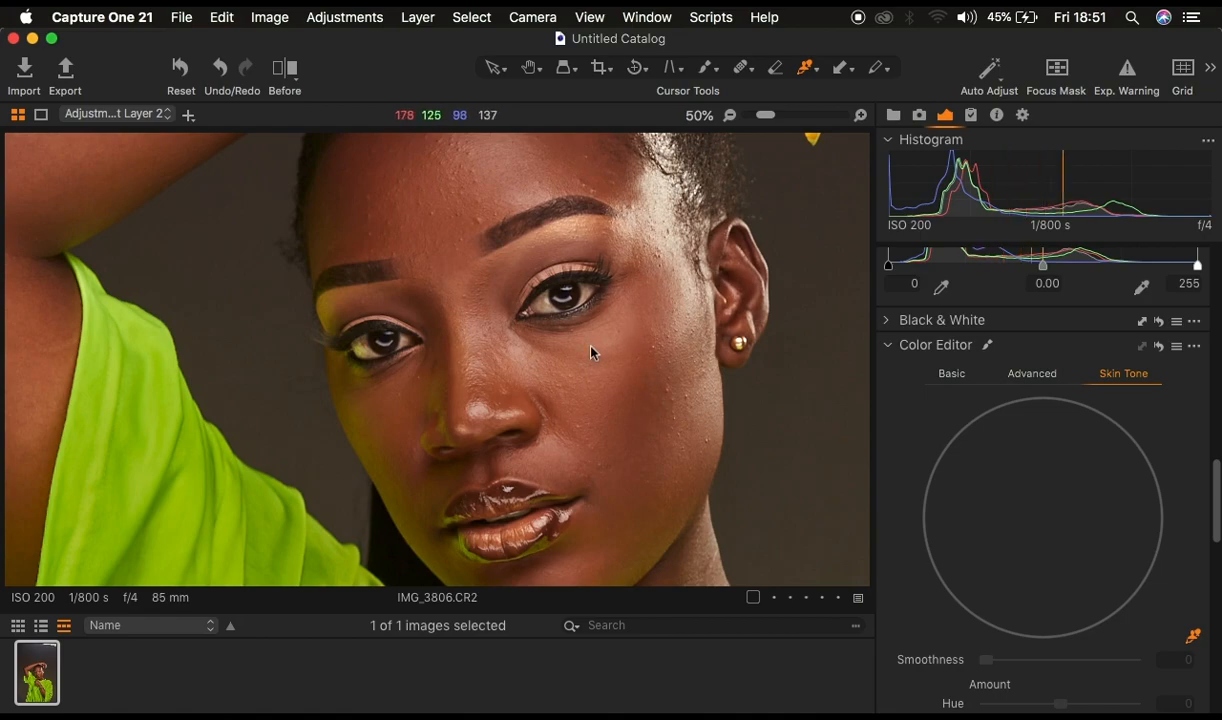
left_click(637, 400)
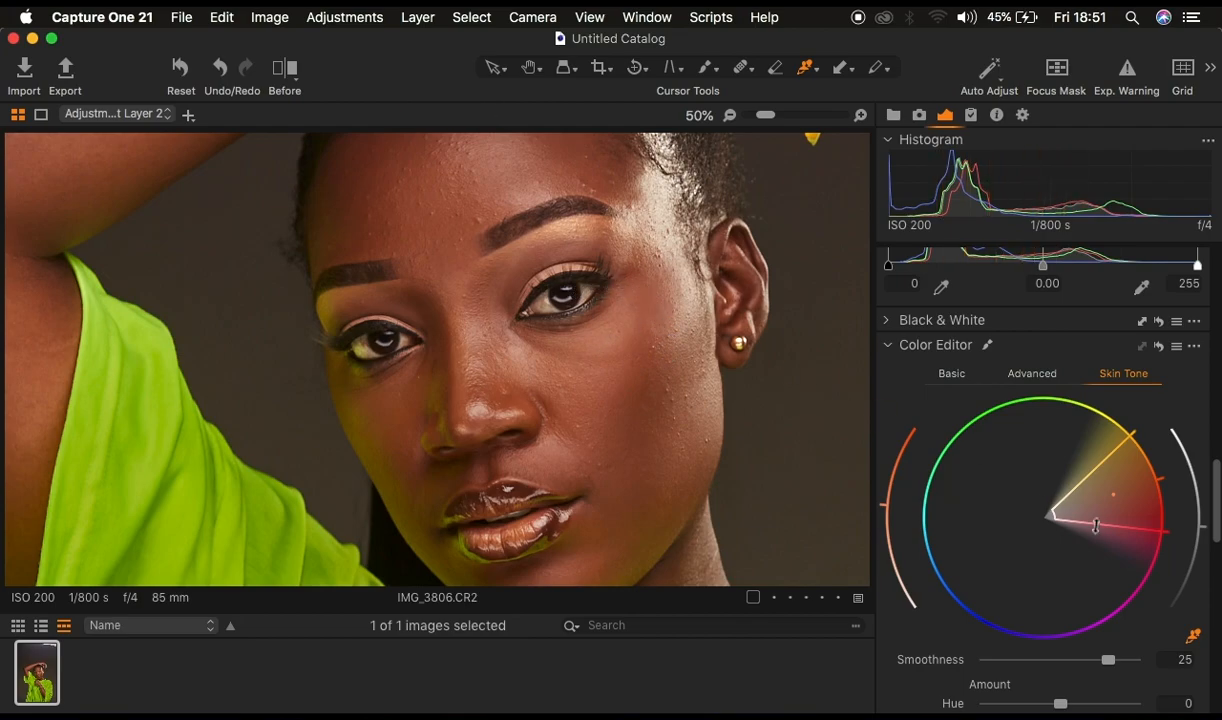
- Set the skin tone Uniformity to Hue 75 and Saturation 73.3
scroll(1098, 530, "down", 5)
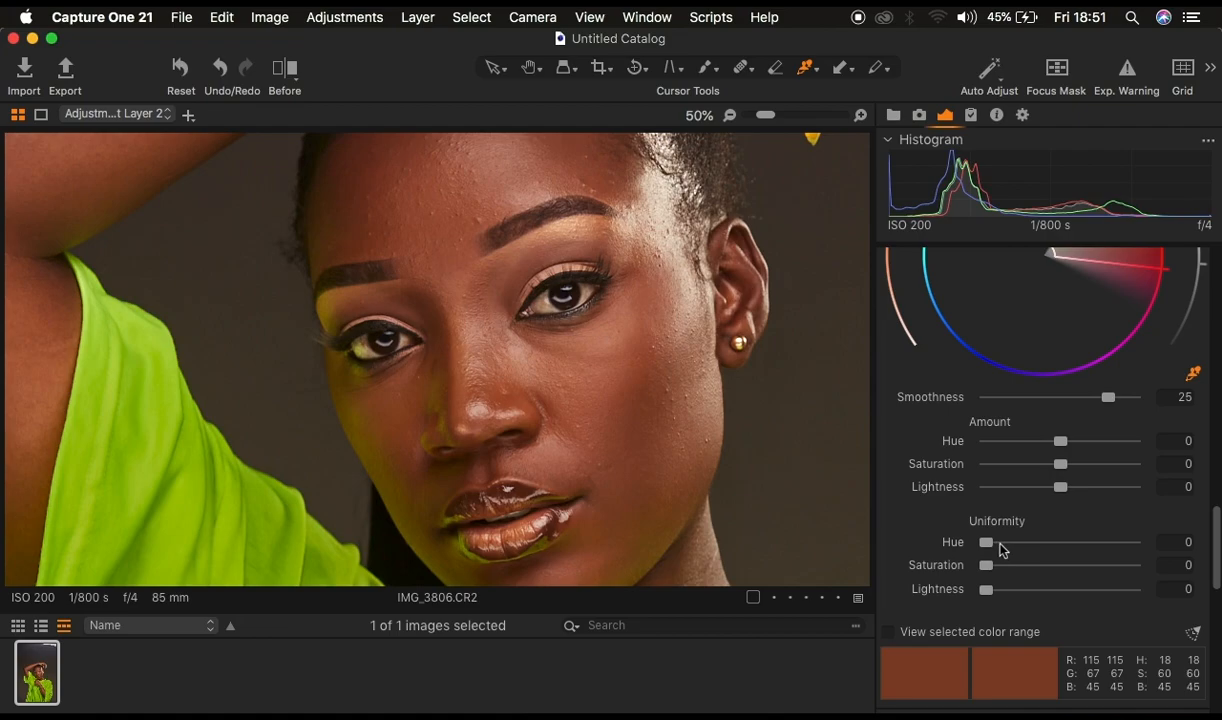
left_click_drag(985, 543, 1104, 551)
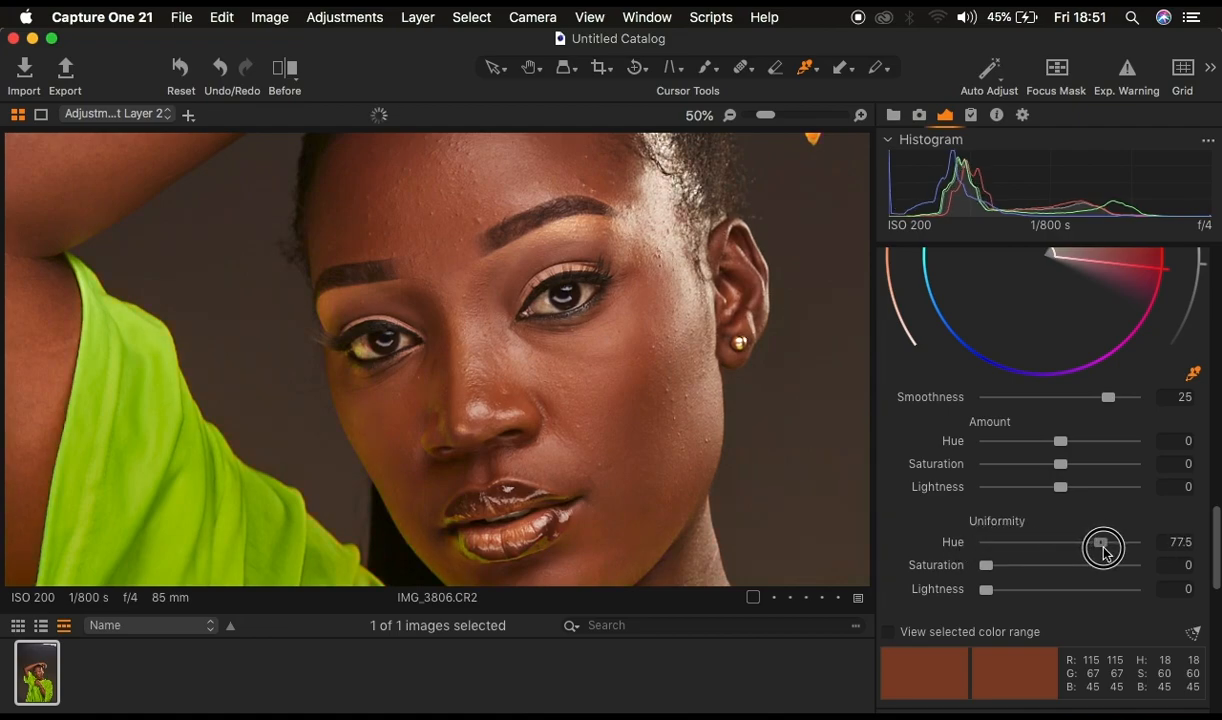
left_click_drag(1104, 551, 1094, 546)
left_click_drag(990, 569, 1099, 573)
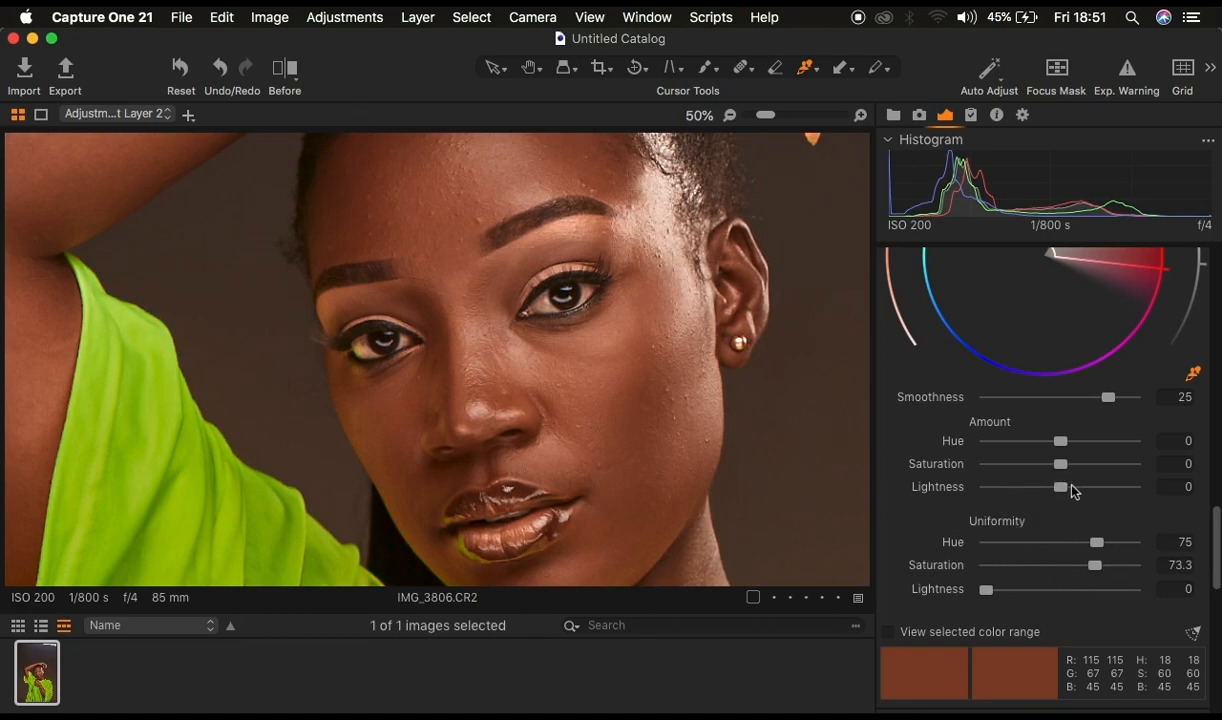
- Lower the Lightness amount of the sampled skin tone to -2
left_click_drag(1061, 491, 1045, 489)
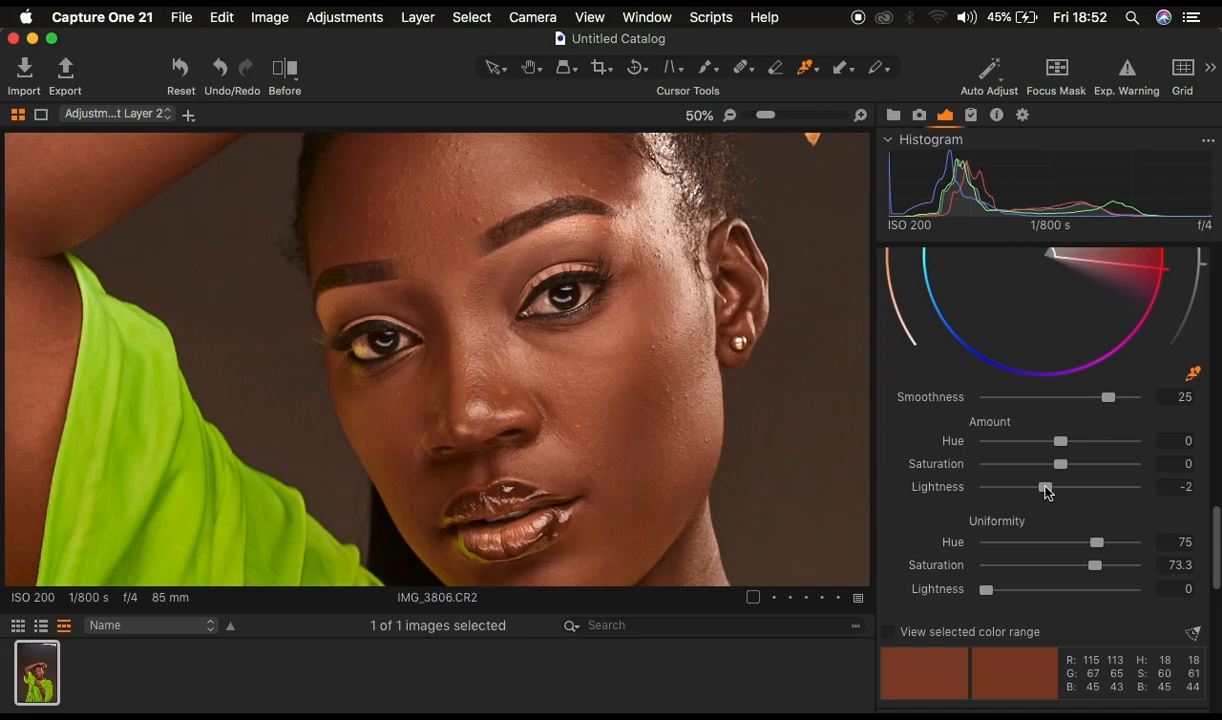
key("super+minus")
key("super+minus")
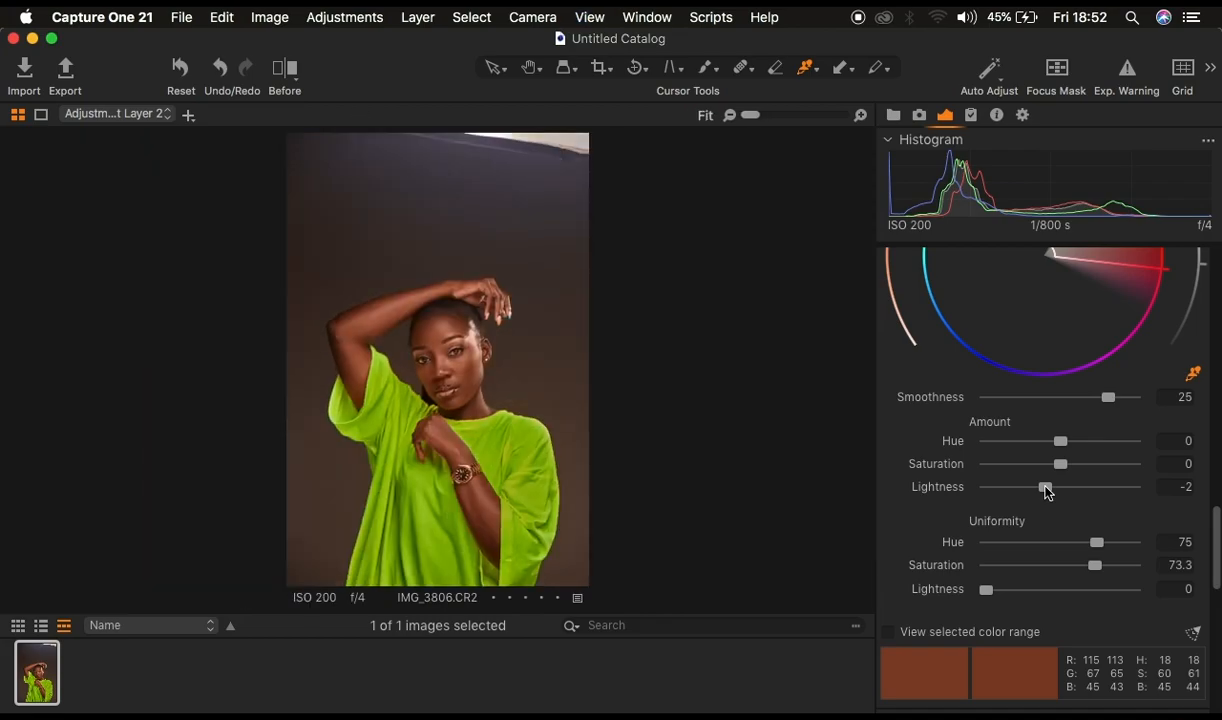
key("super+plus")
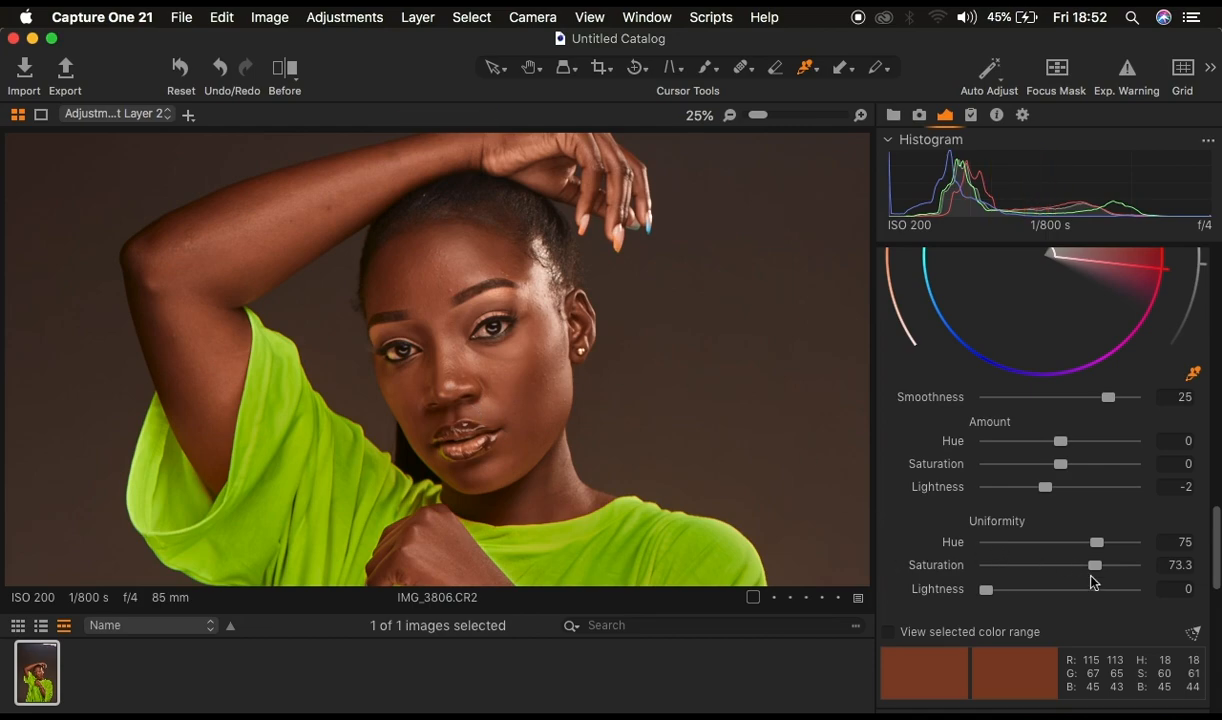
- Tint the shadows slightly toward cyan-blue in the Color Balance of the second adjustment layer
scroll(1092, 582, "down", 8)
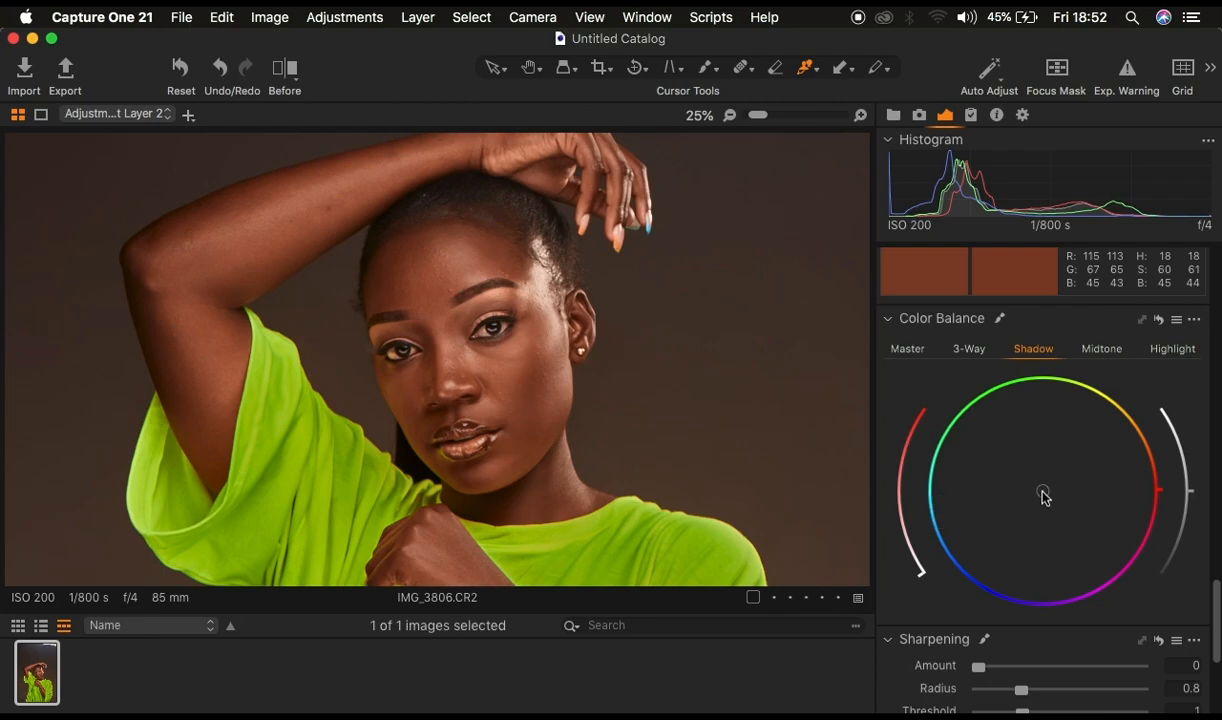
left_click_drag(1043, 494, 1018, 430)
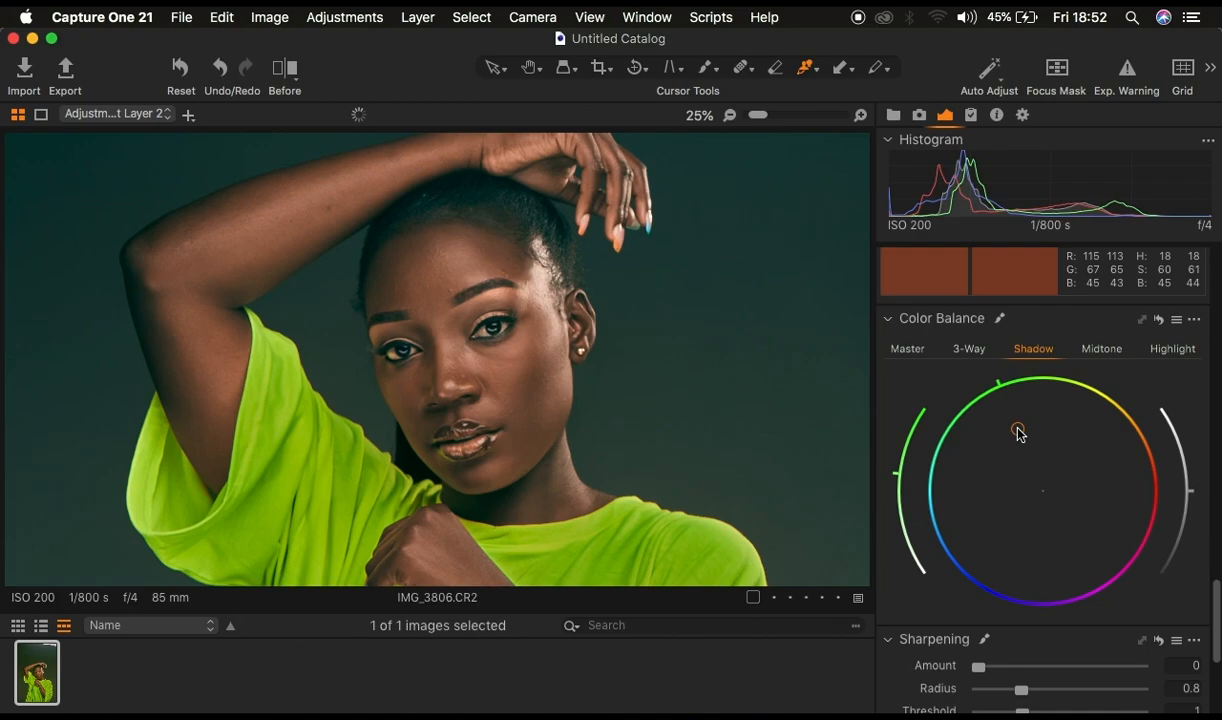
left_click_drag(1018, 430, 968, 518)
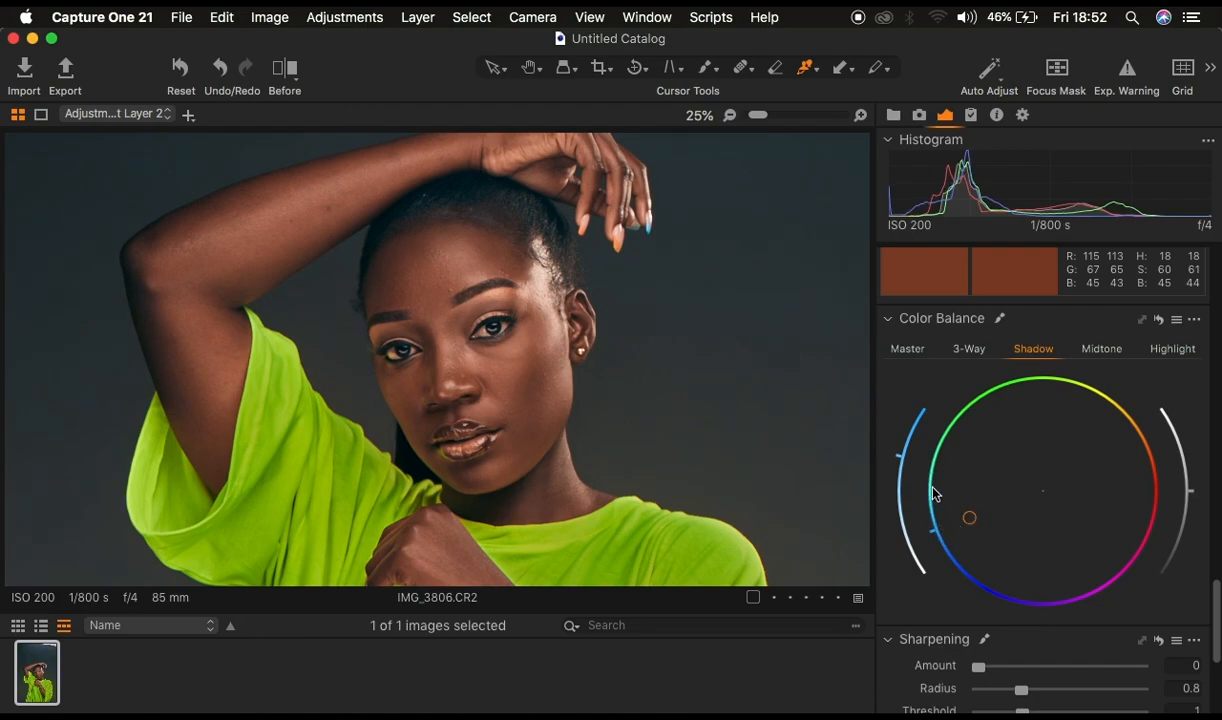
left_click_drag(984, 516, 1033, 493)
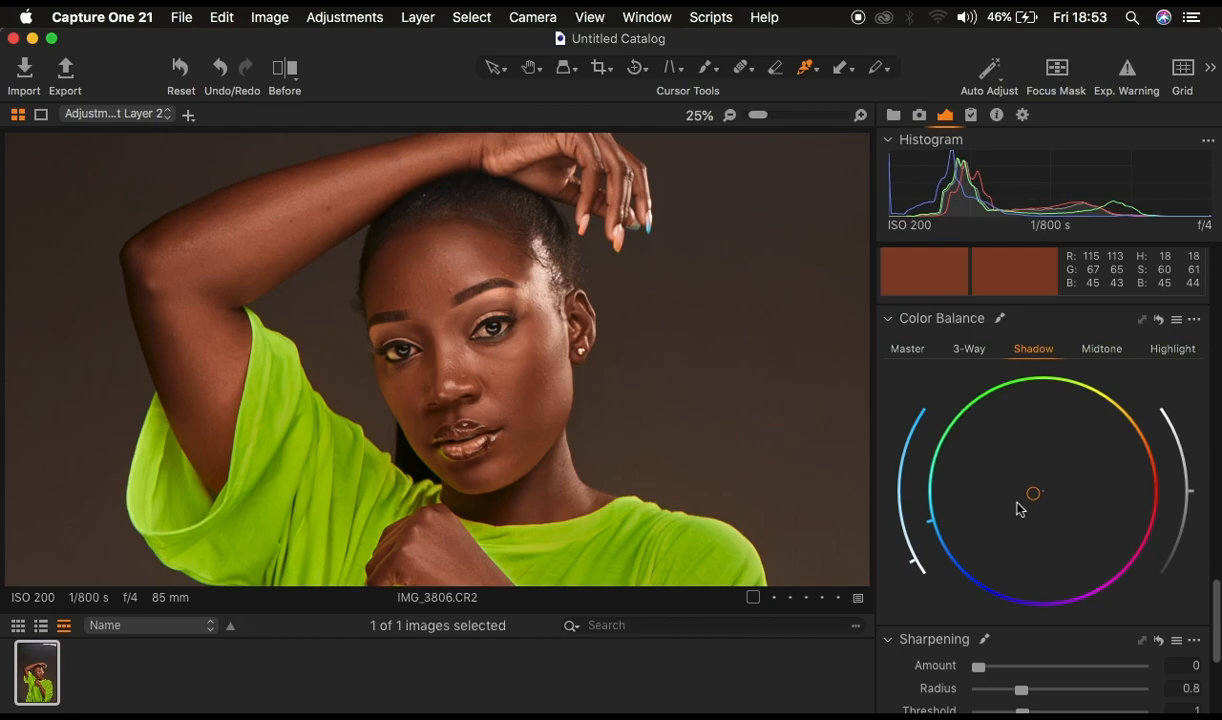
left_click_drag(1027, 494, 1020, 497)
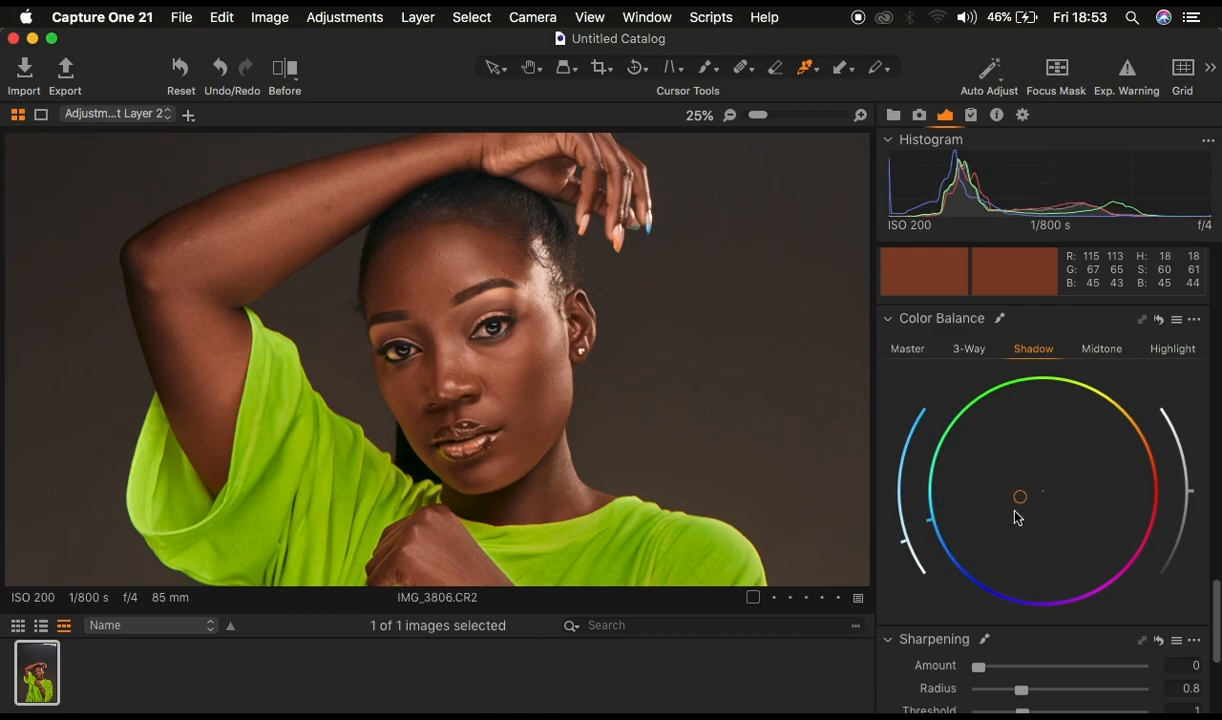
- Shift the Color Balance midtones very slightly toward red and the highlights very slightly toward yellow-green
left_click(1101, 352)
left_click_drag(1043, 491, 1047, 491)
left_click(1160, 348)
mouse_move(1042, 492)
left_mouse_down()
mouse_move(1040, 469)
mouse_move(1043, 485)
left_mouse_up()
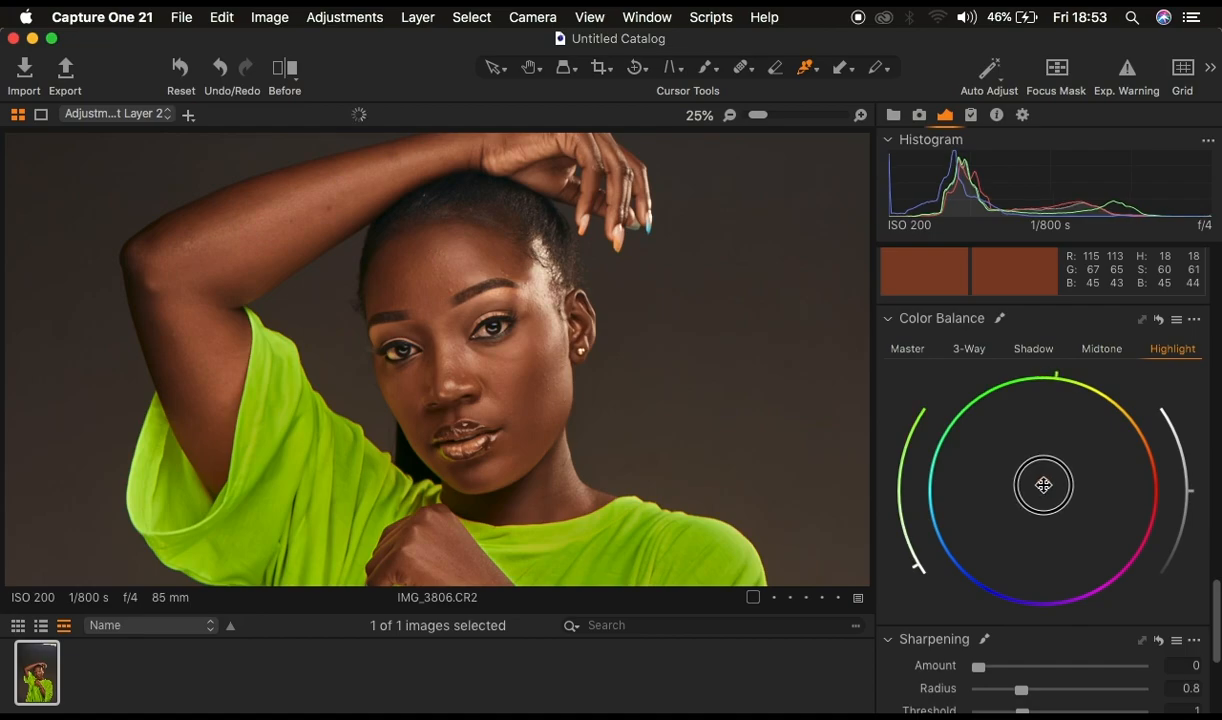
left_click_drag(1043, 485, 1043, 485)
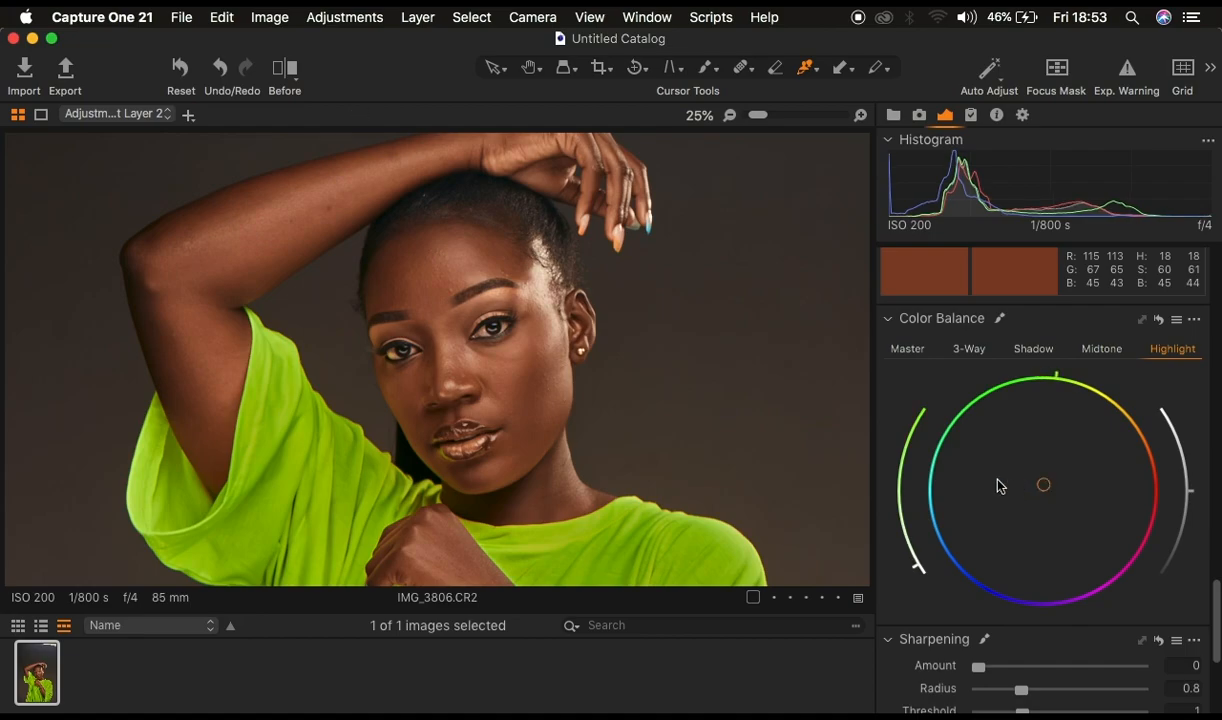
key("super+0")
key("super+plus")
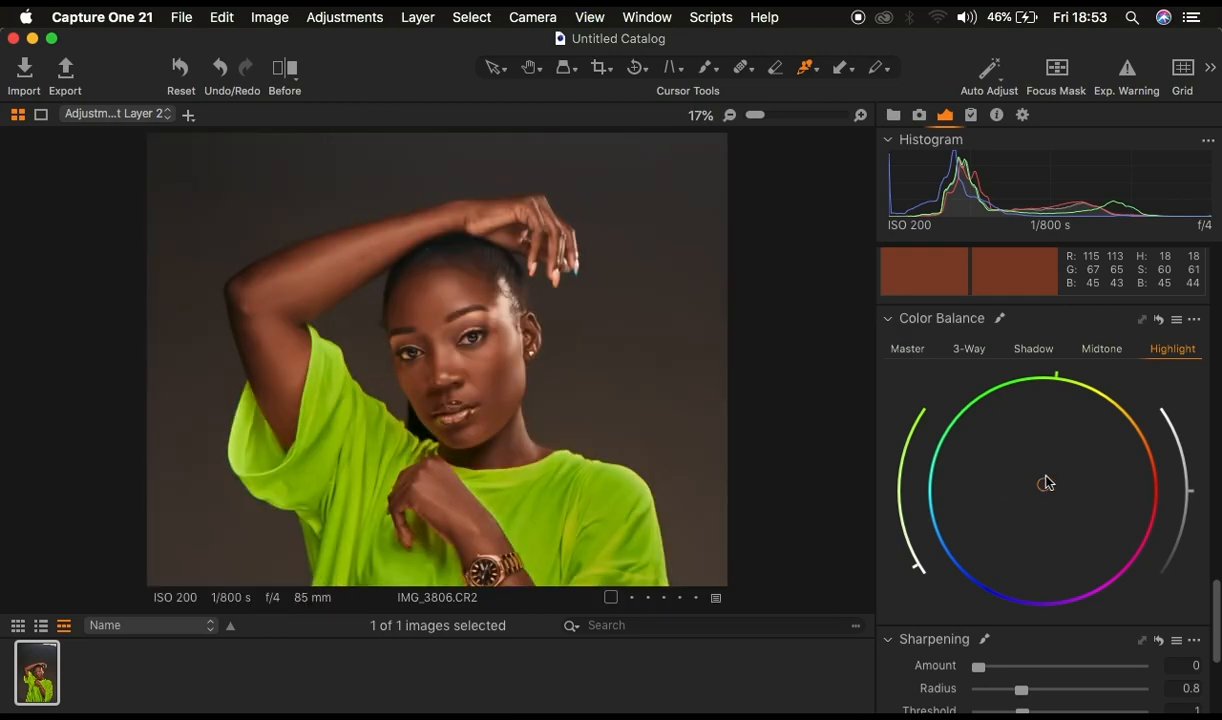
- Set Saturation to -2.8 and Lightness to -3.2 for the orange range in the basic Color Editor
scroll(1045, 483, "up", 10)
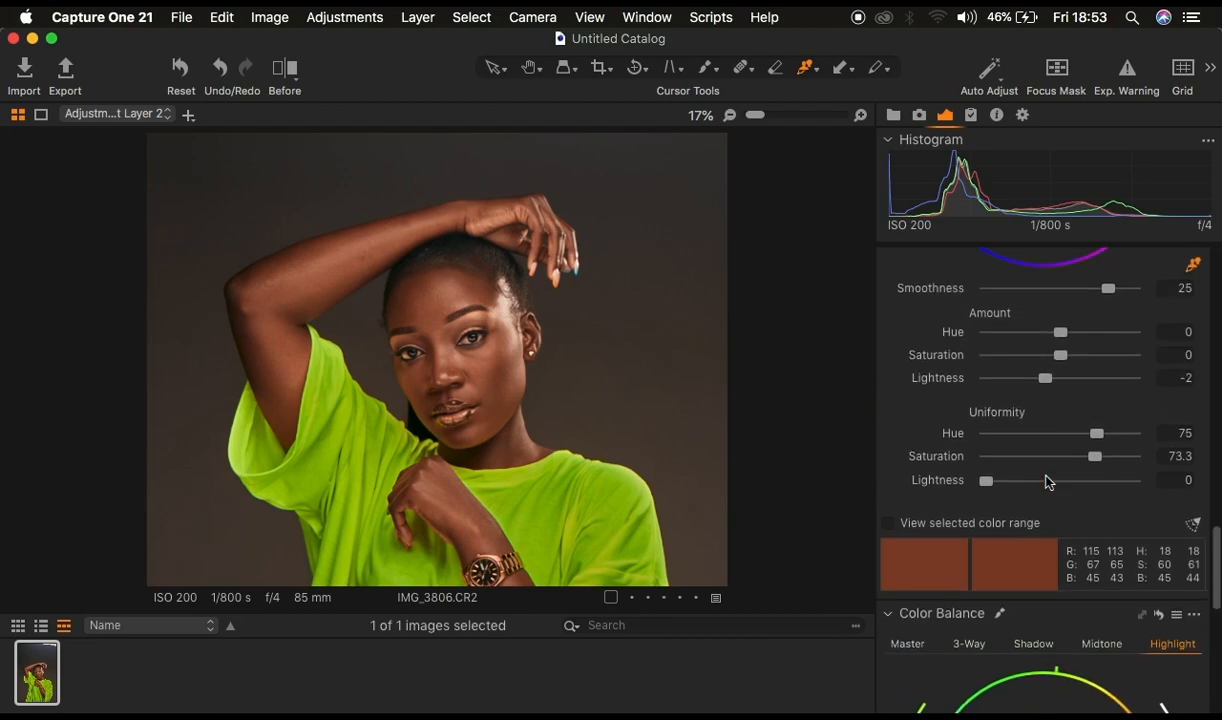
scroll(1046, 483, "up", 3)
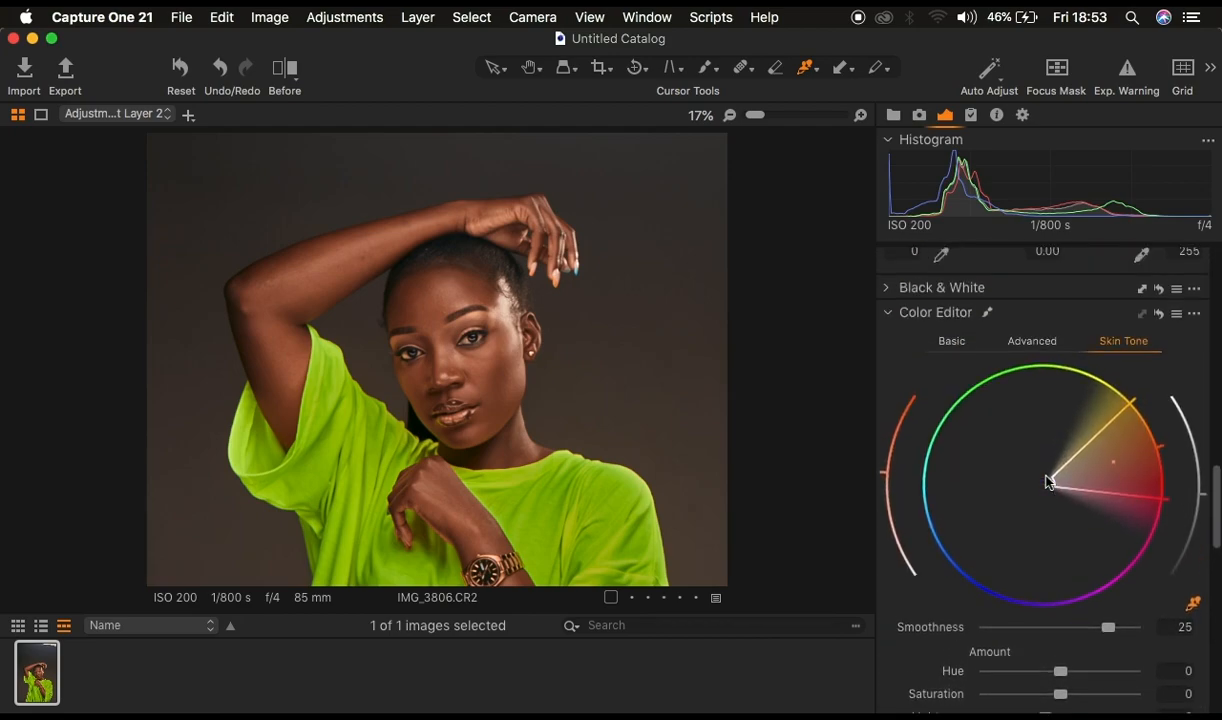
left_click(952, 343)
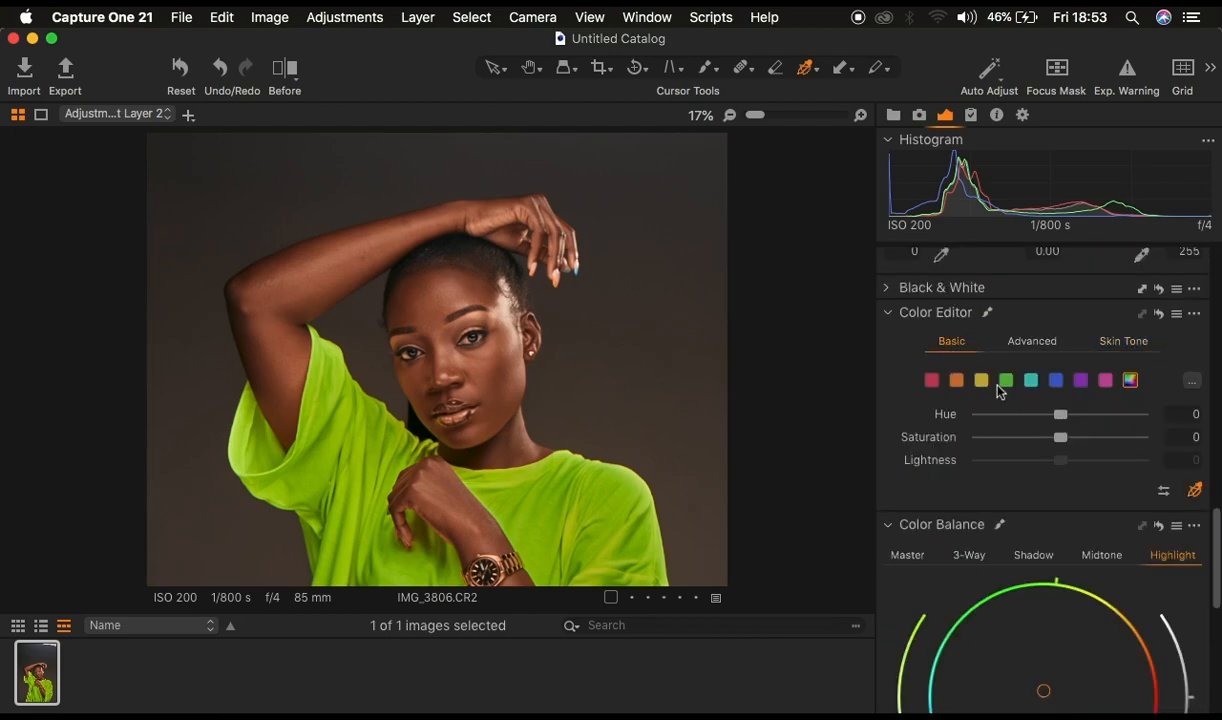
left_click(956, 381)
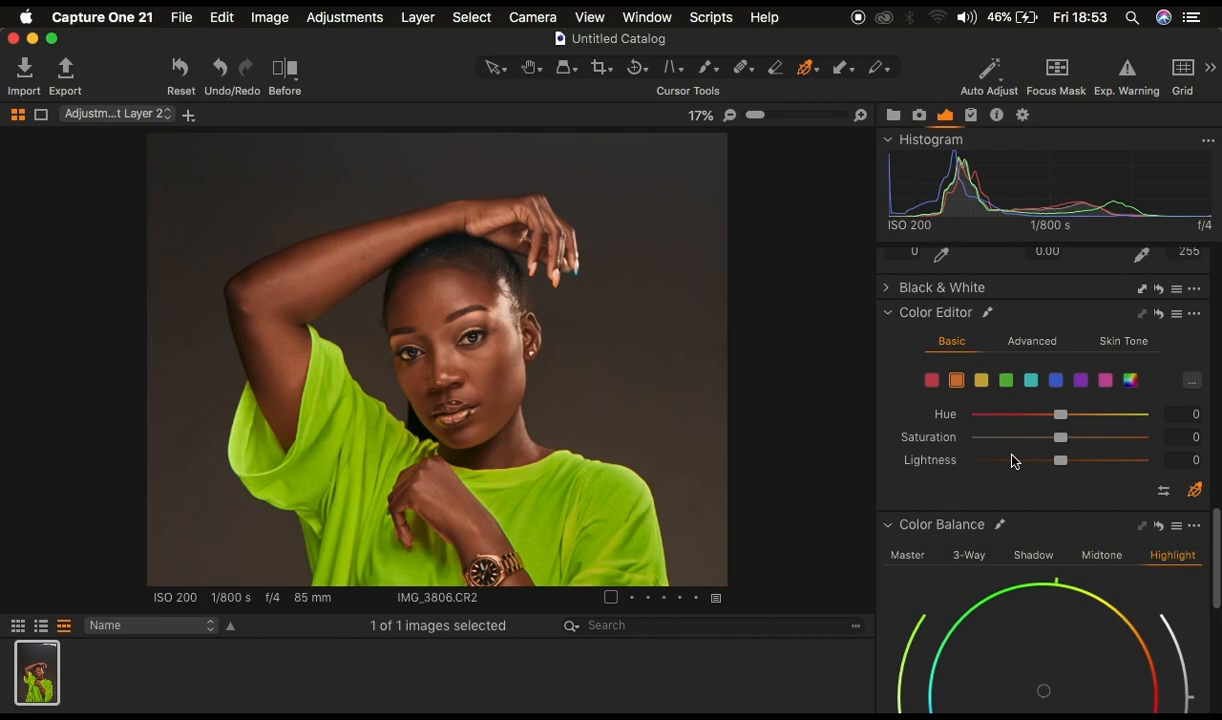
mouse_move(1057, 465)
left_mouse_down()
mouse_move(1038, 462)
mouse_move(1053, 465)
mouse_move(1059, 443)
left_mouse_up()
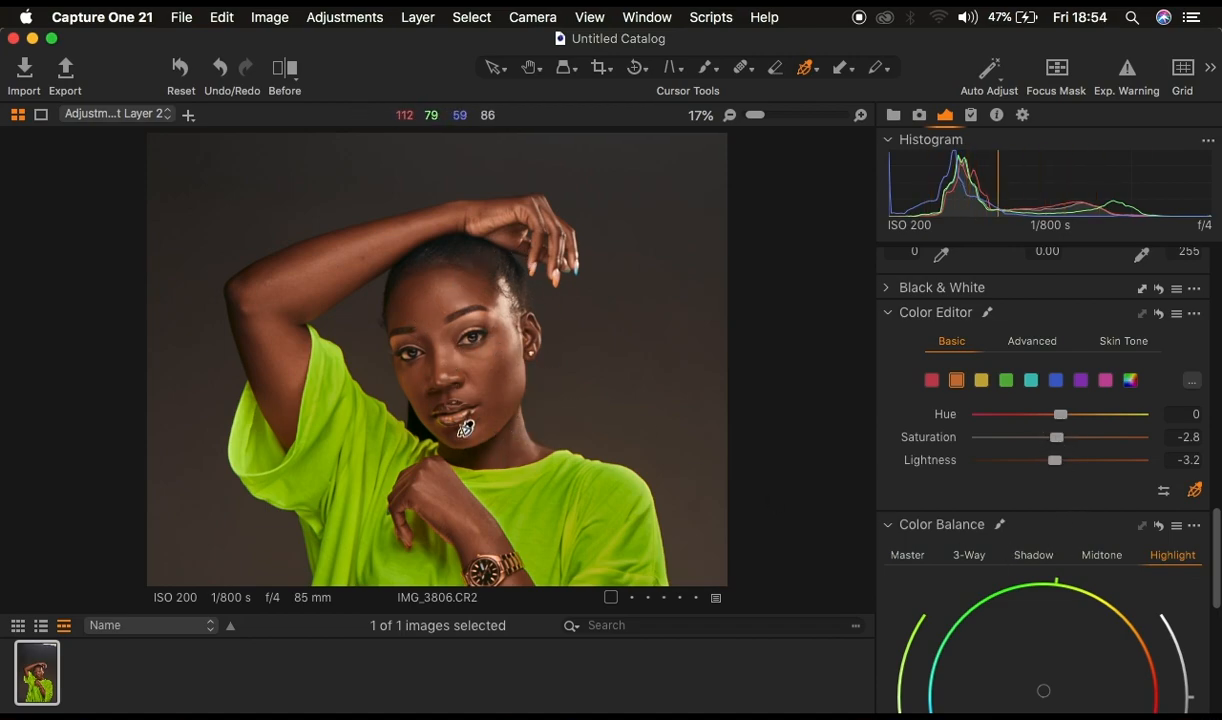
- Push the Color Balance shadow tint slightly further toward cyan
scroll(1122, 583, "down", 5)
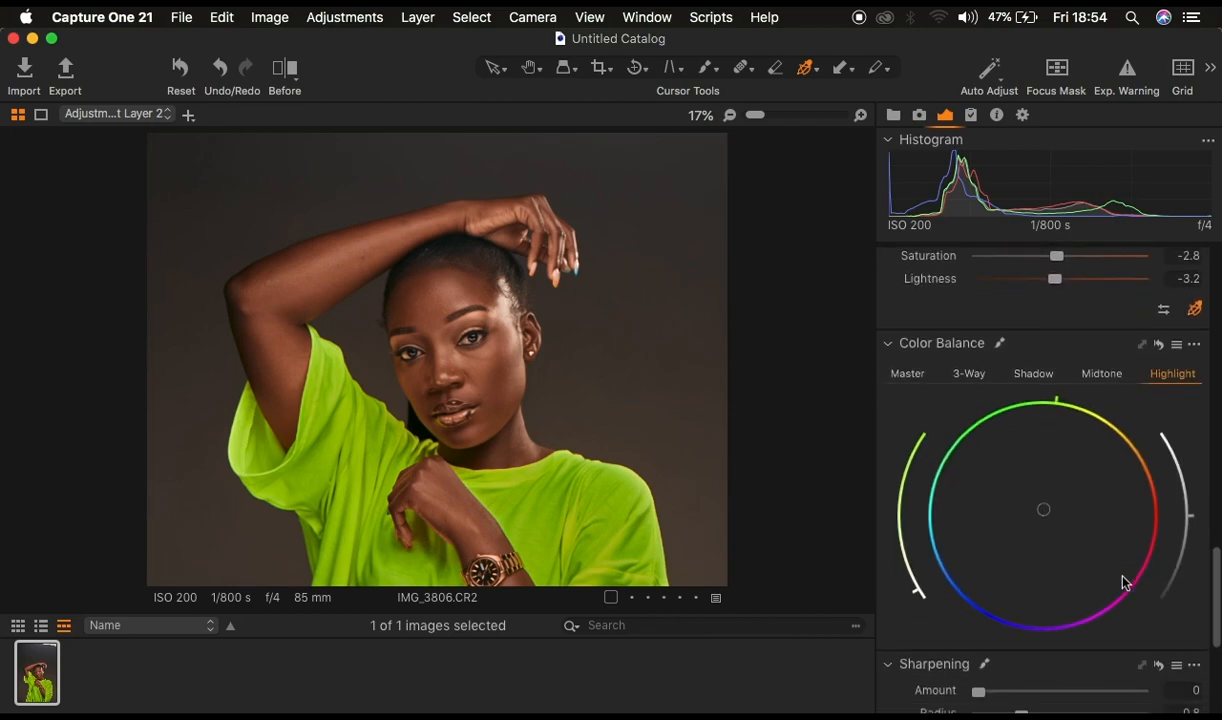
left_click(1036, 364)
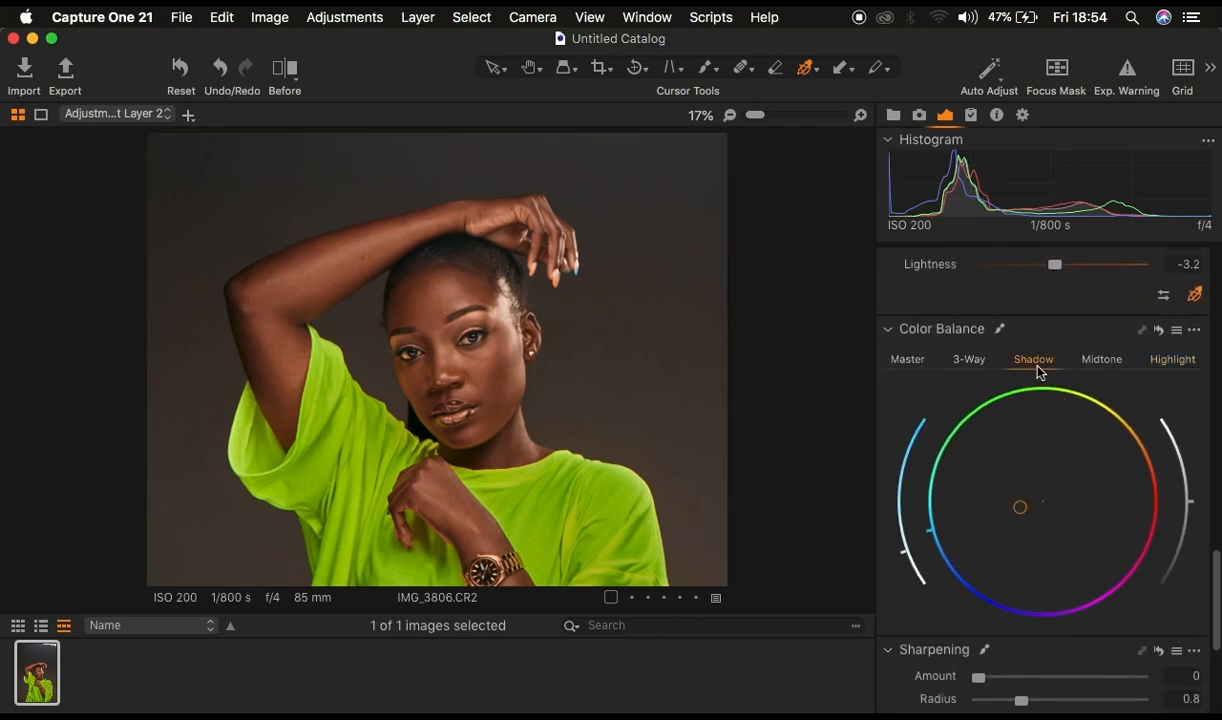
left_click_drag(1017, 509, 1011, 509)
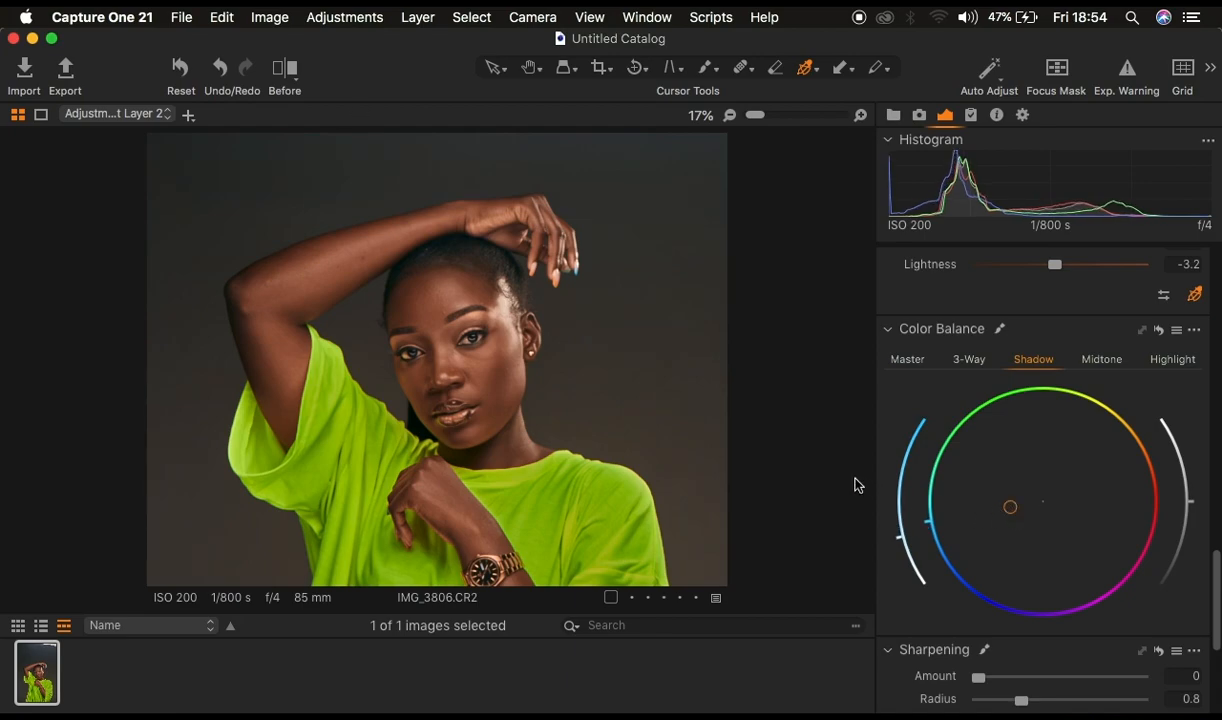
- Compare the portrait before and after the edits with a split view, sweeping the divider across the model
key("super+minus")
key("super+equal")
left_click(284, 69)
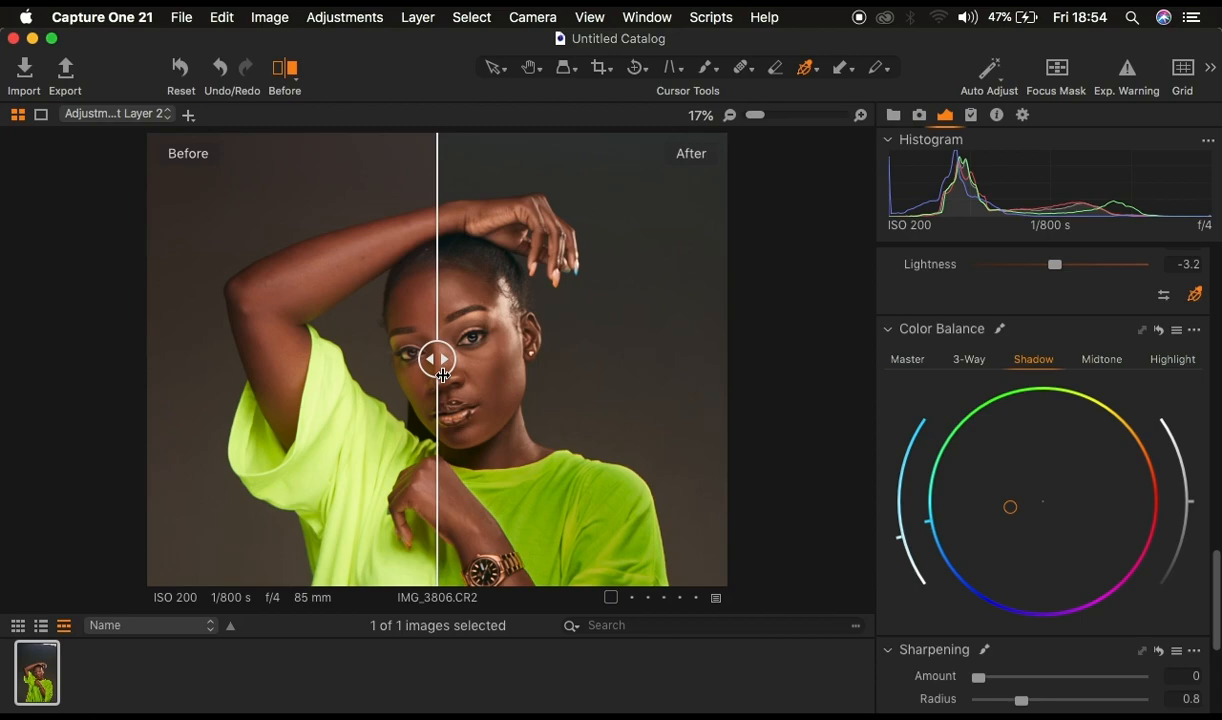
scroll(443, 376, "up", 1)
left_click_drag(443, 376, 115, 418)
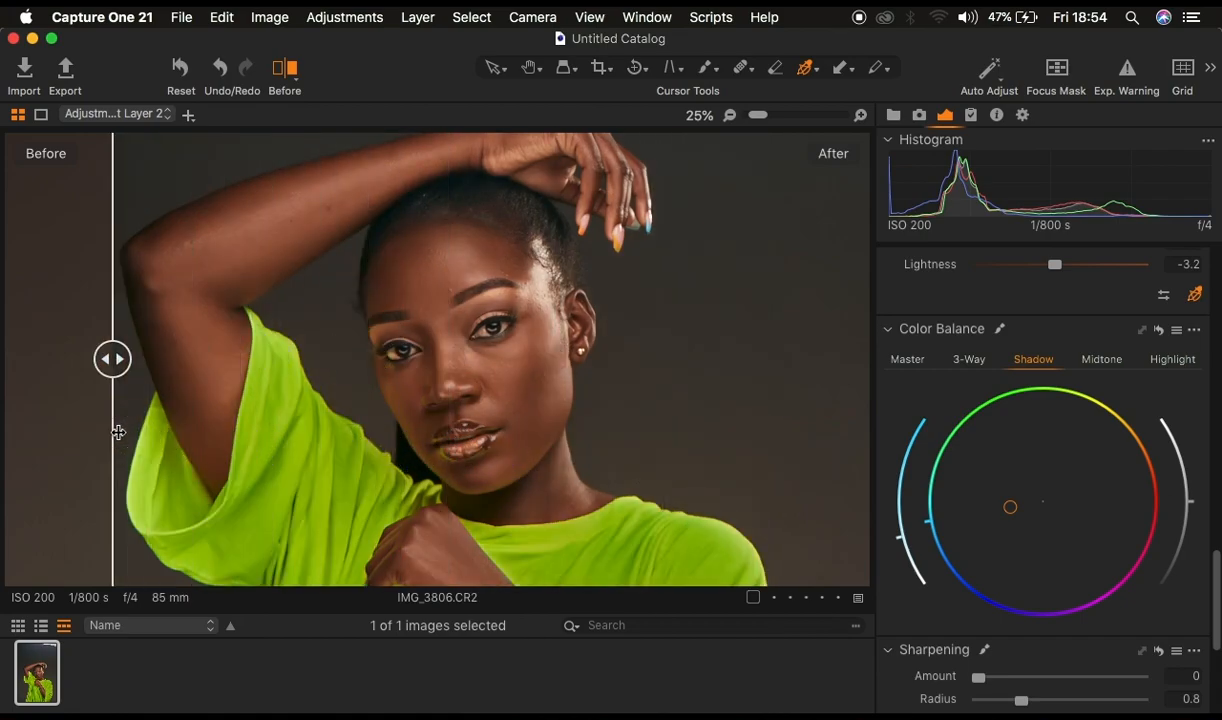
left_click(285, 66)
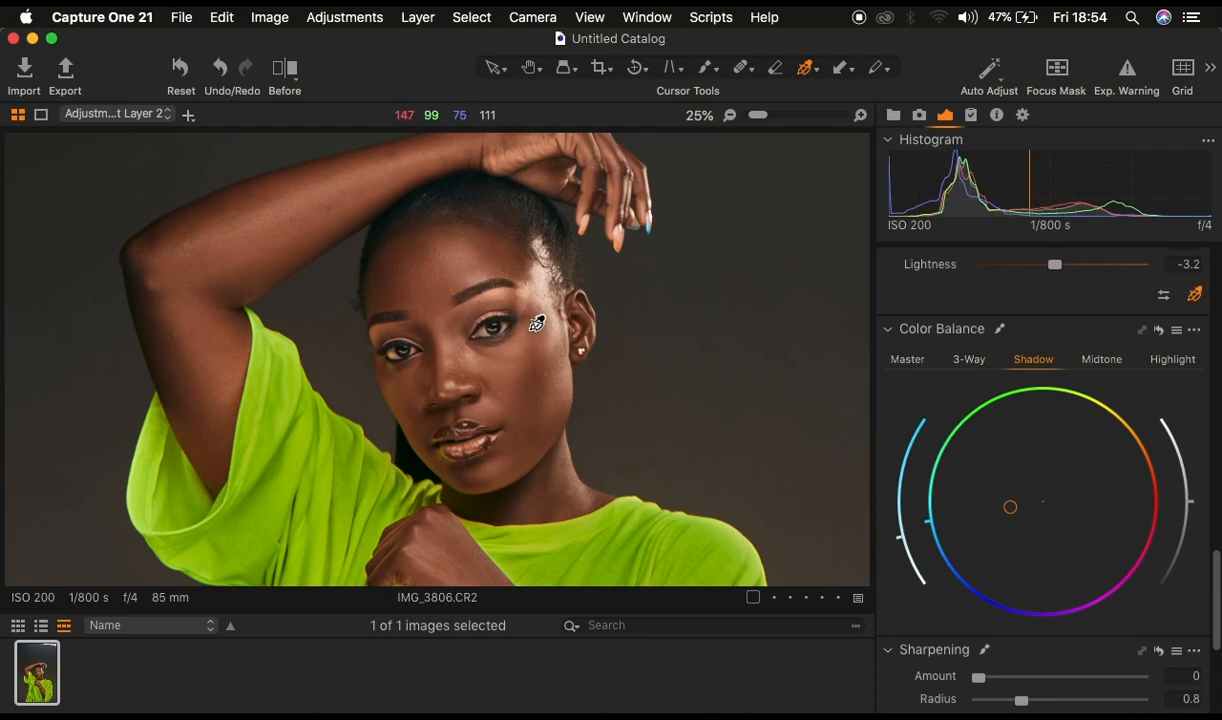
- Erase the mask of Adjustment Layer 2 over the lips and both eyes, checking it with the mask overlay
scroll(1036, 459, "up", 2)
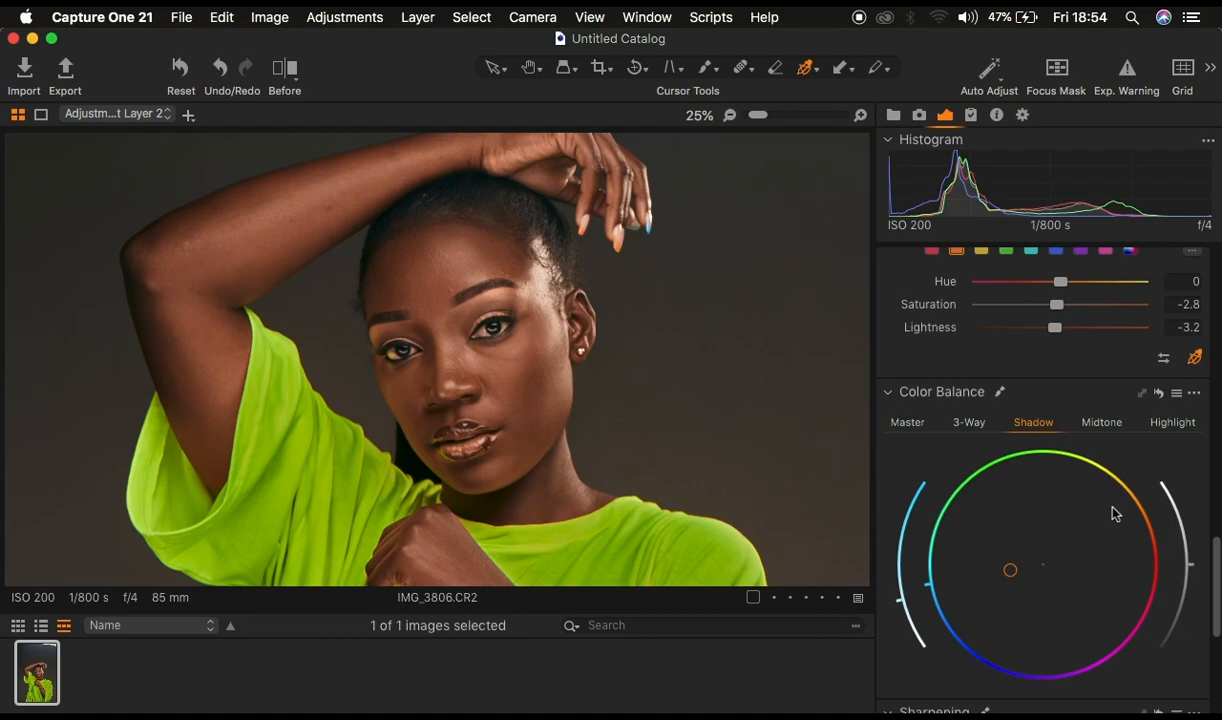
scroll(1115, 513, "up", 10)
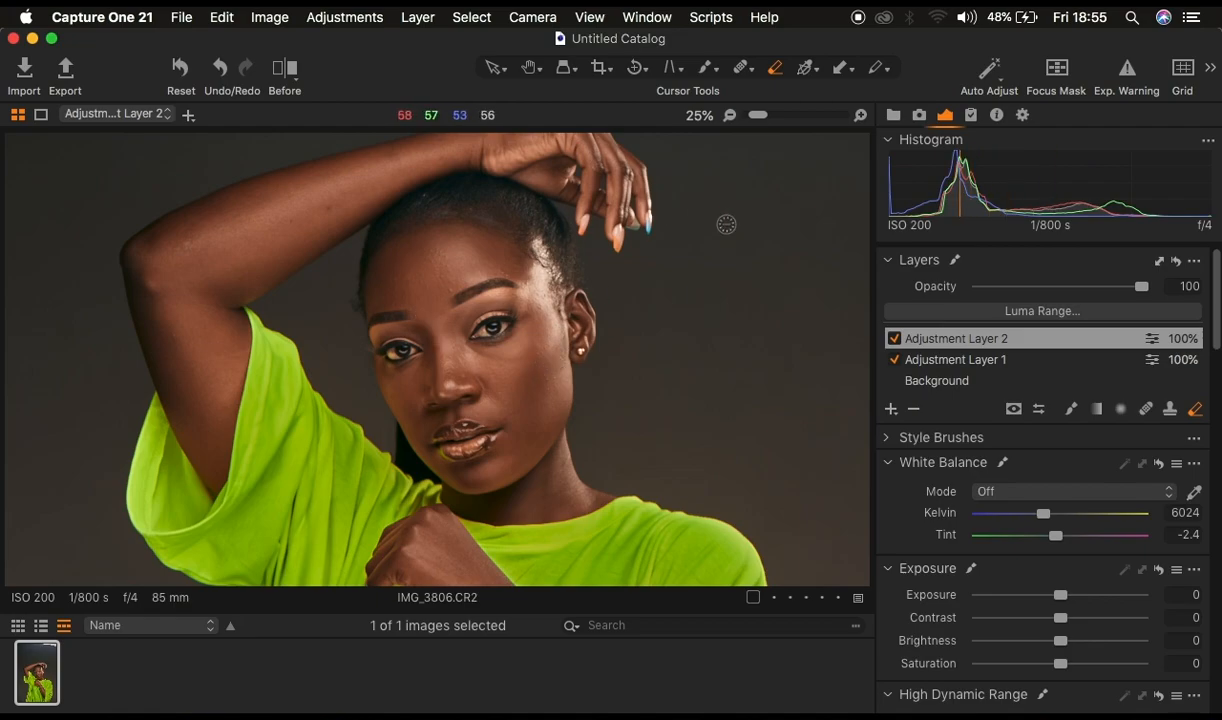
key("super+m")
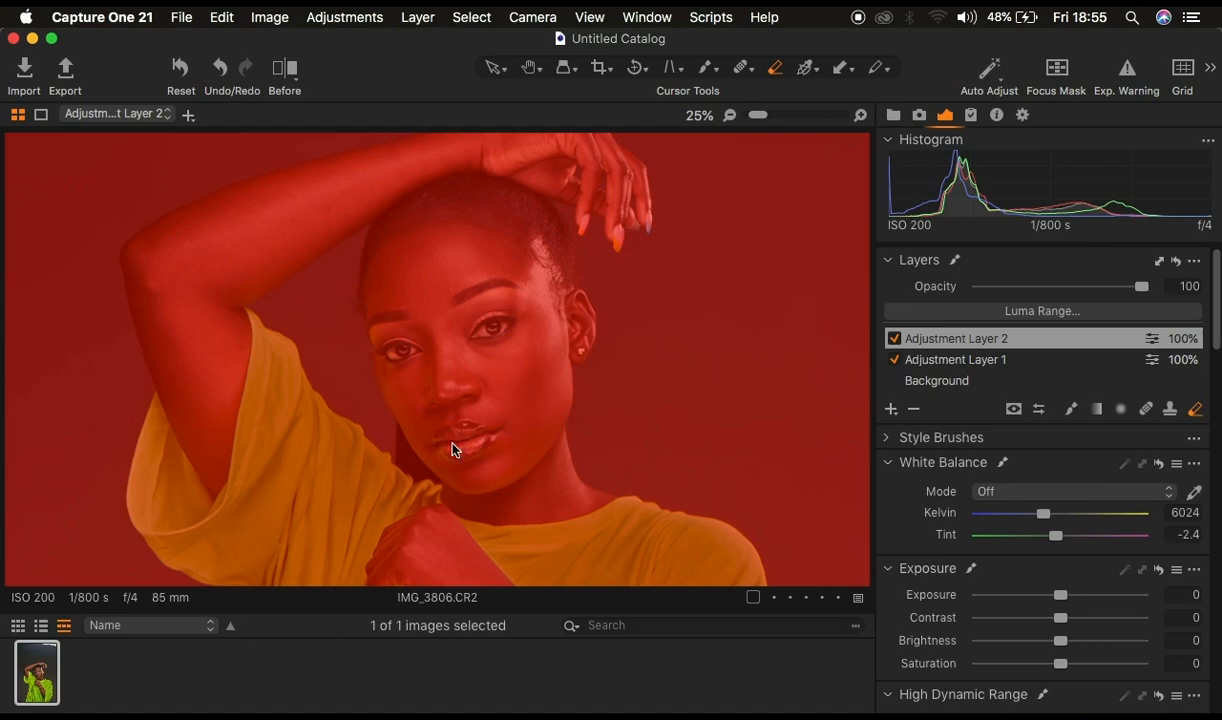
scroll(452, 443, "up", 1)
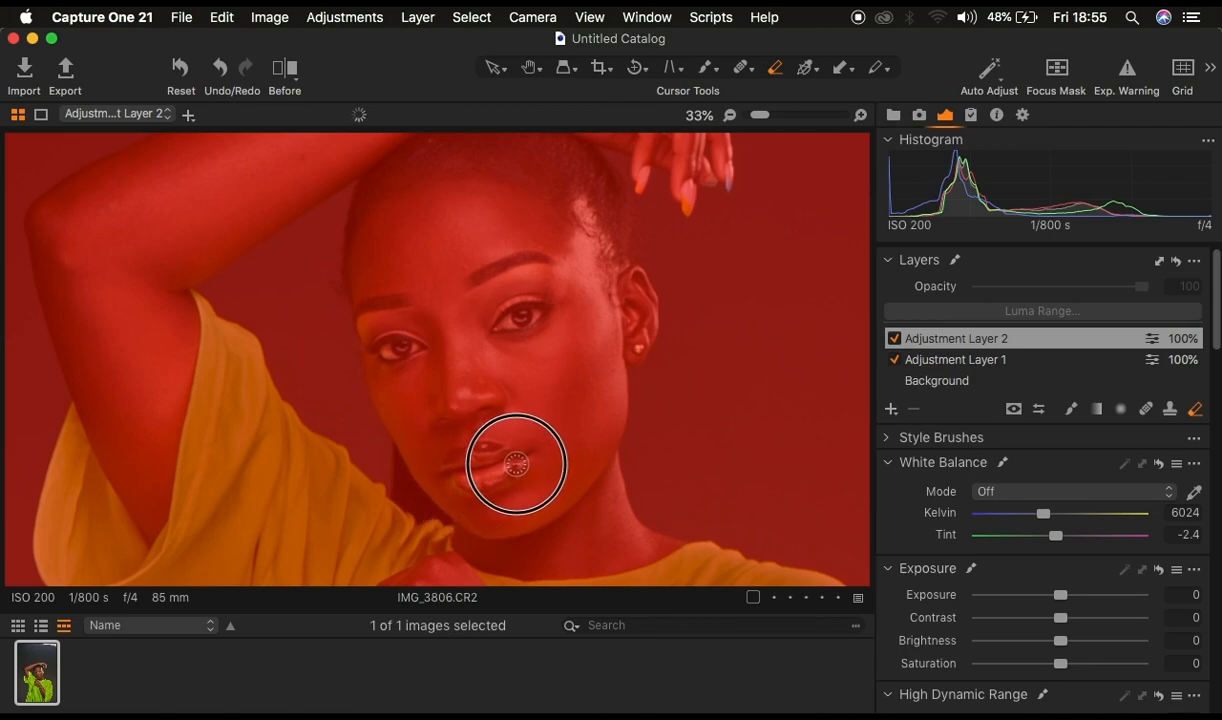
mouse_move(499, 456)
left_mouse_down()
mouse_move(451, 469)
mouse_move(518, 456)
mouse_move(486, 445)
mouse_move(458, 473)
left_mouse_up()
mouse_move(494, 314)
left_mouse_down()
mouse_move(496, 326)
mouse_move(537, 284)
mouse_move(535, 314)
mouse_move(499, 319)
mouse_move(516, 301)
mouse_move(490, 318)
mouse_move(500, 294)
mouse_move(524, 285)
mouse_move(551, 301)
left_mouse_up()
mouse_move(395, 327)
left_mouse_down()
mouse_move(374, 333)
mouse_move(387, 355)
mouse_move(405, 334)
mouse_move(387, 346)
mouse_move(405, 350)
mouse_move(395, 340)
left_mouse_up()
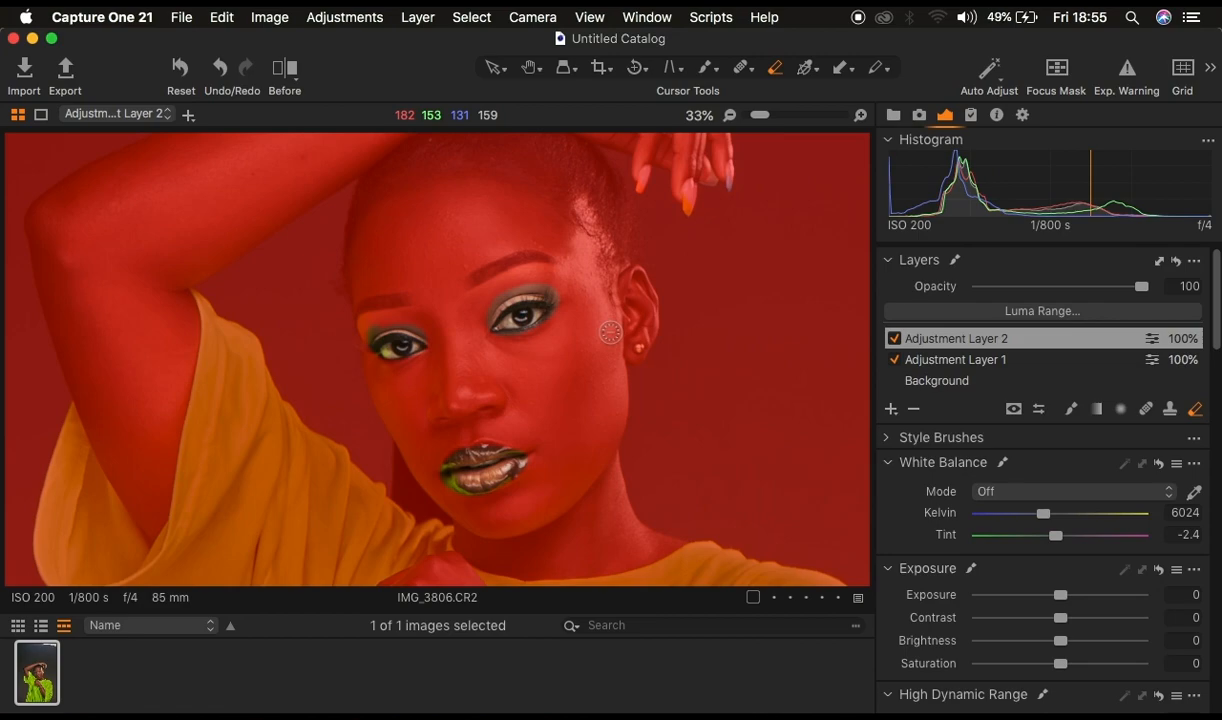
key("m")
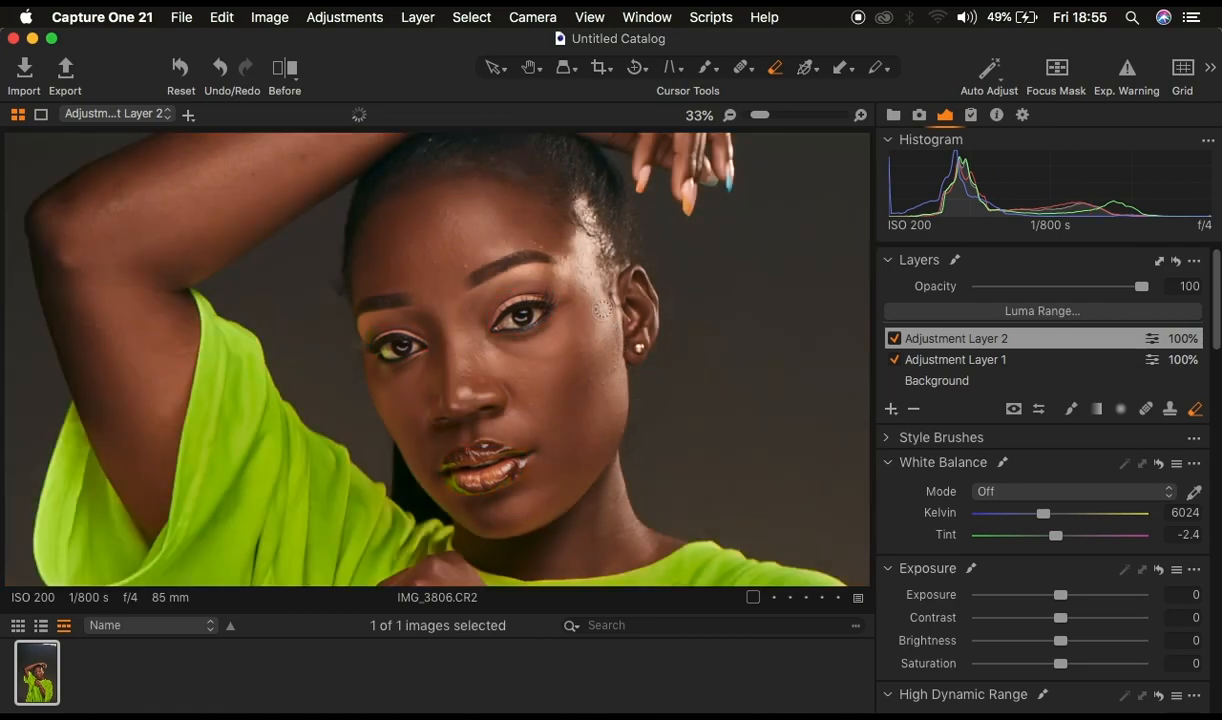
key("super+minus")
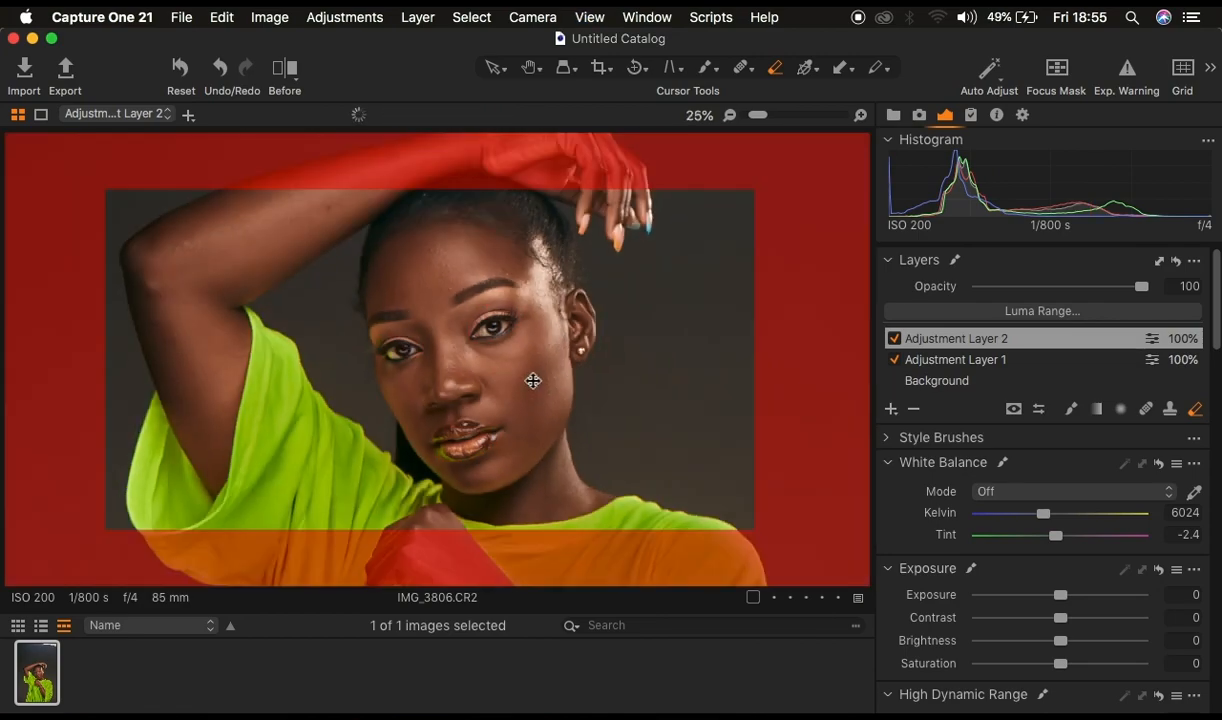
key("super+minus")
key("super+minus")
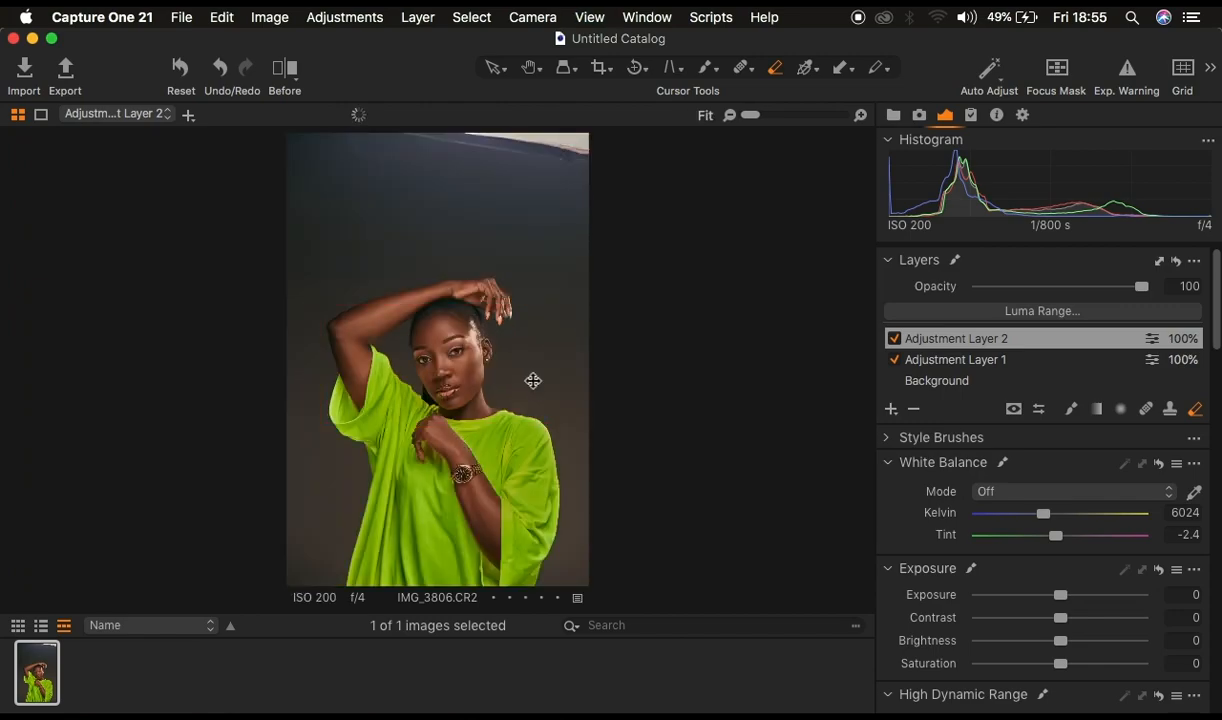
key("super+plus")
key("super+plus")
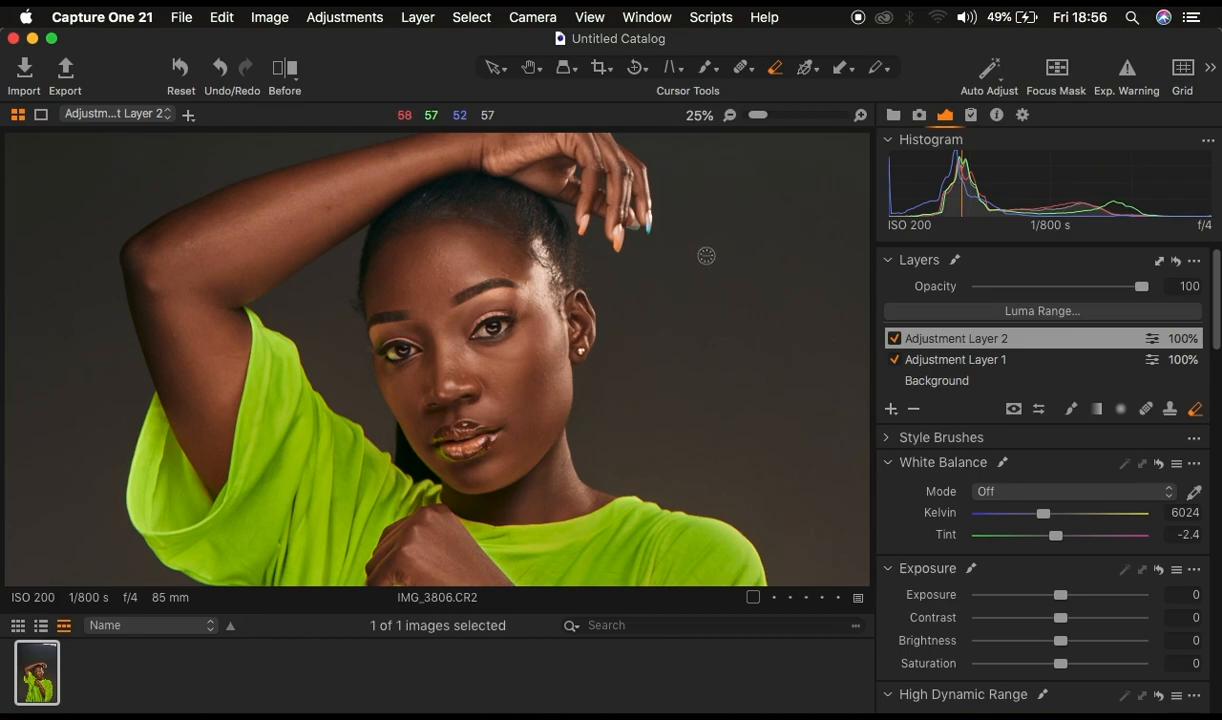
- Review the format, bit depth, compression and ICC profile settings for editing the variant in Adobe Photoshop 2020, and close them without sending the image
left_click(493, 66)
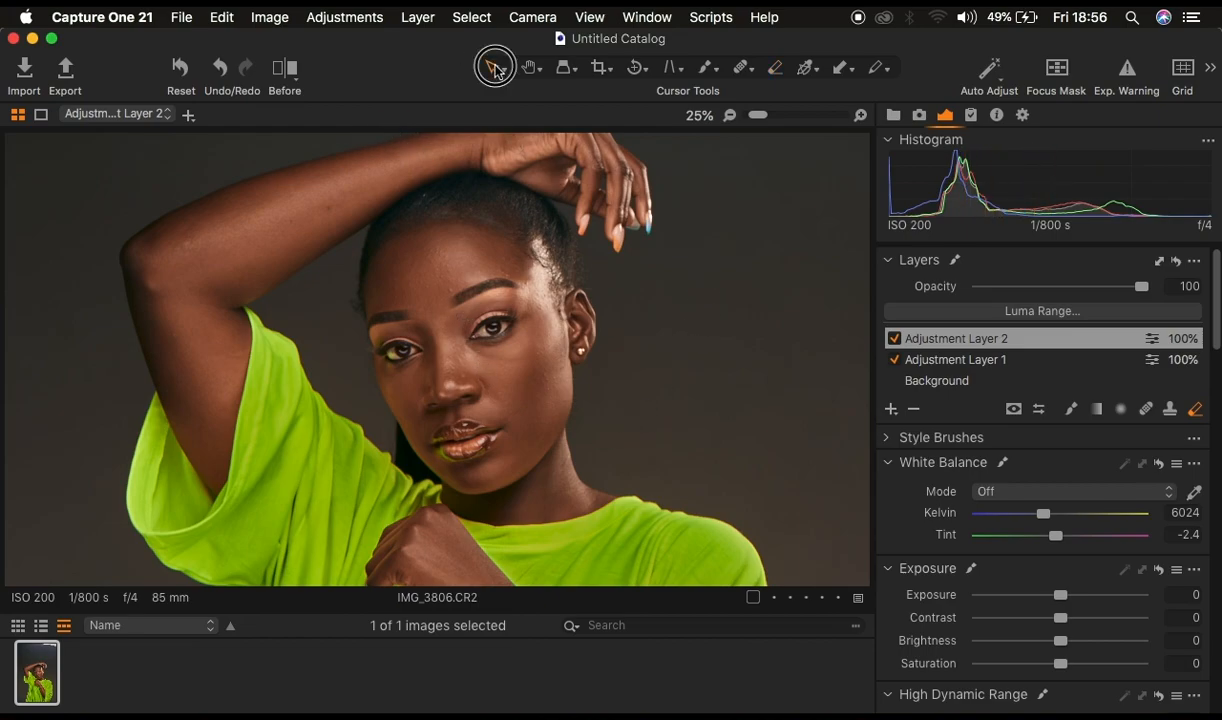
right_click(588, 265)
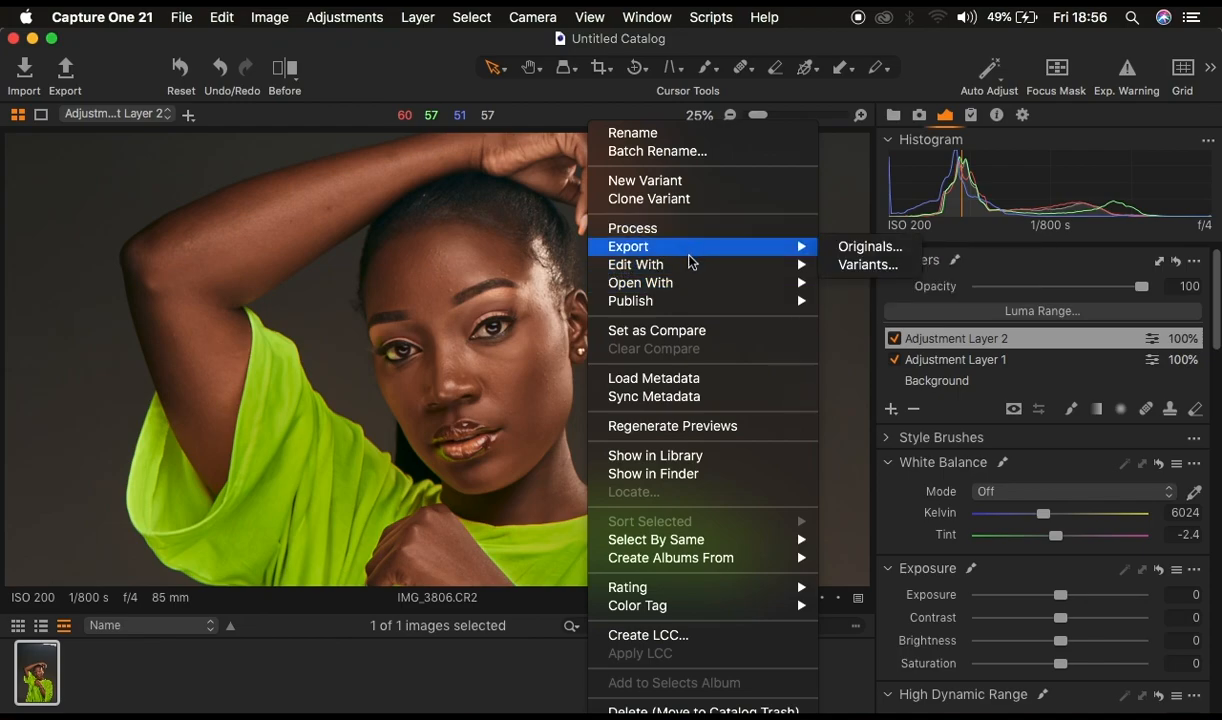
mouse_move(696, 265)
left_click(920, 264)
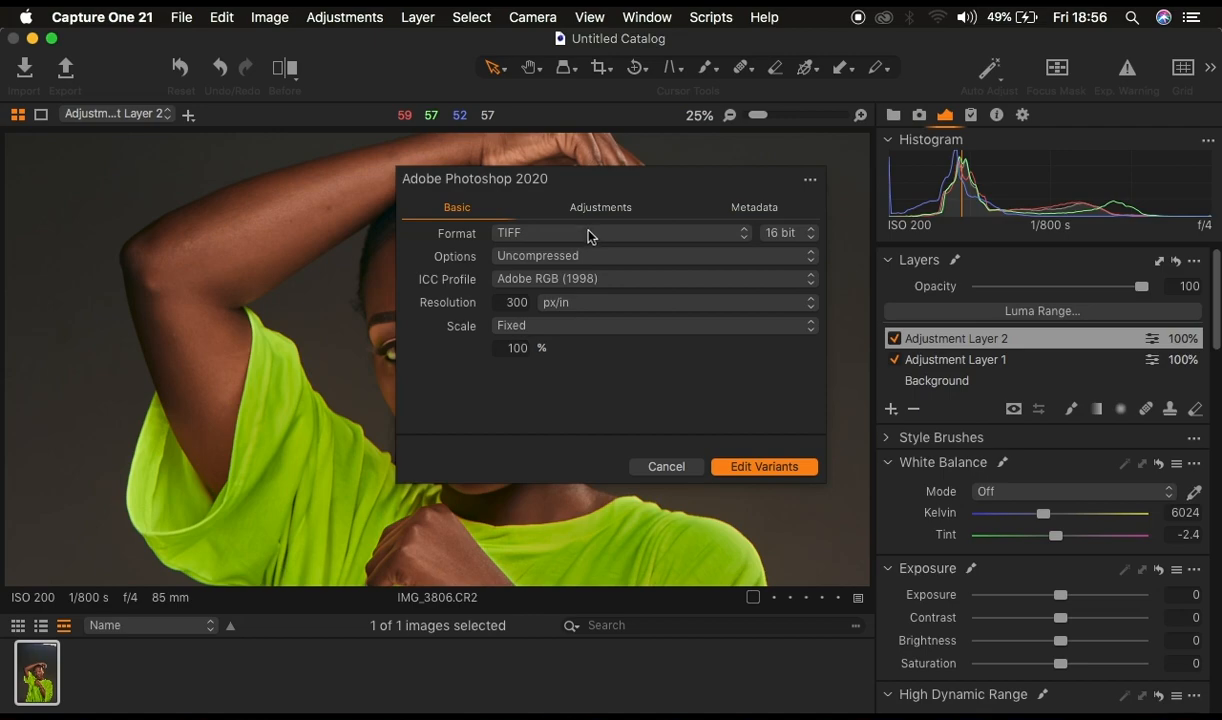
left_click(585, 234)
left_click(540, 237)
left_click(783, 235)
left_click(580, 260)
left_click(578, 259)
left_click(560, 280)
left_click(563, 283)
left_click(666, 470)
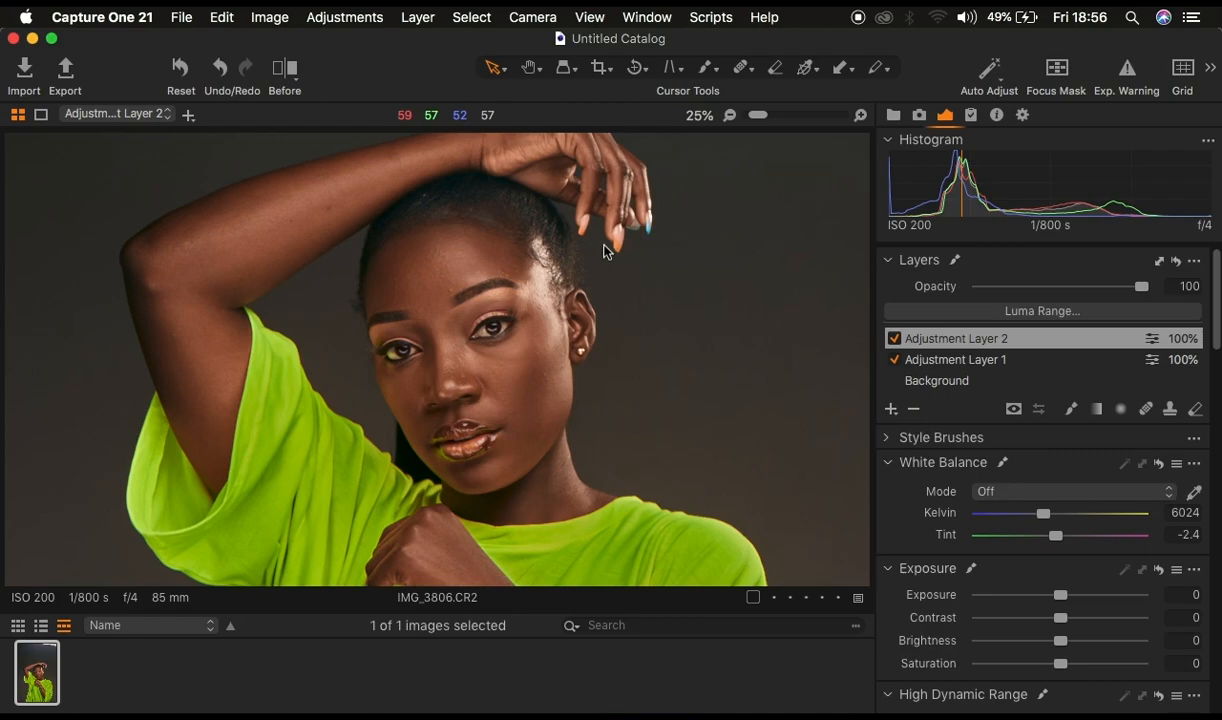
- Compare the whole portrait before and after the edits, sweeping the split divider across the full image
key("super+0")
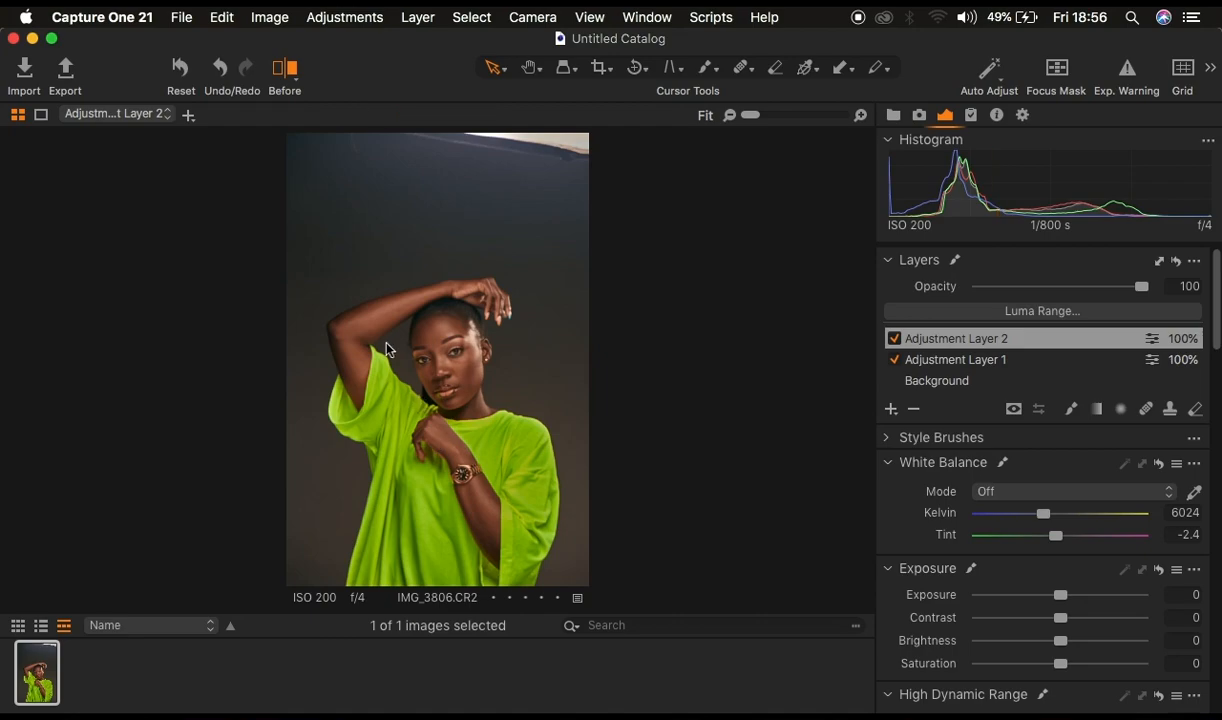
left_click_drag(446, 371, 203, 393)
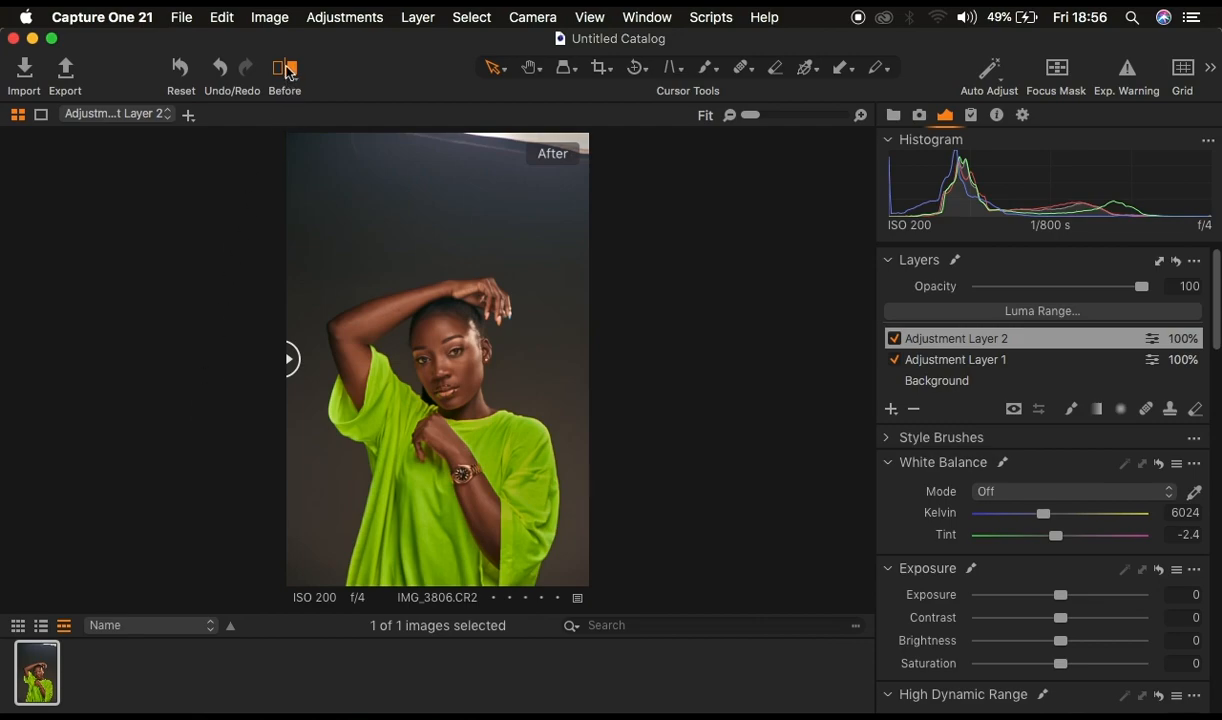